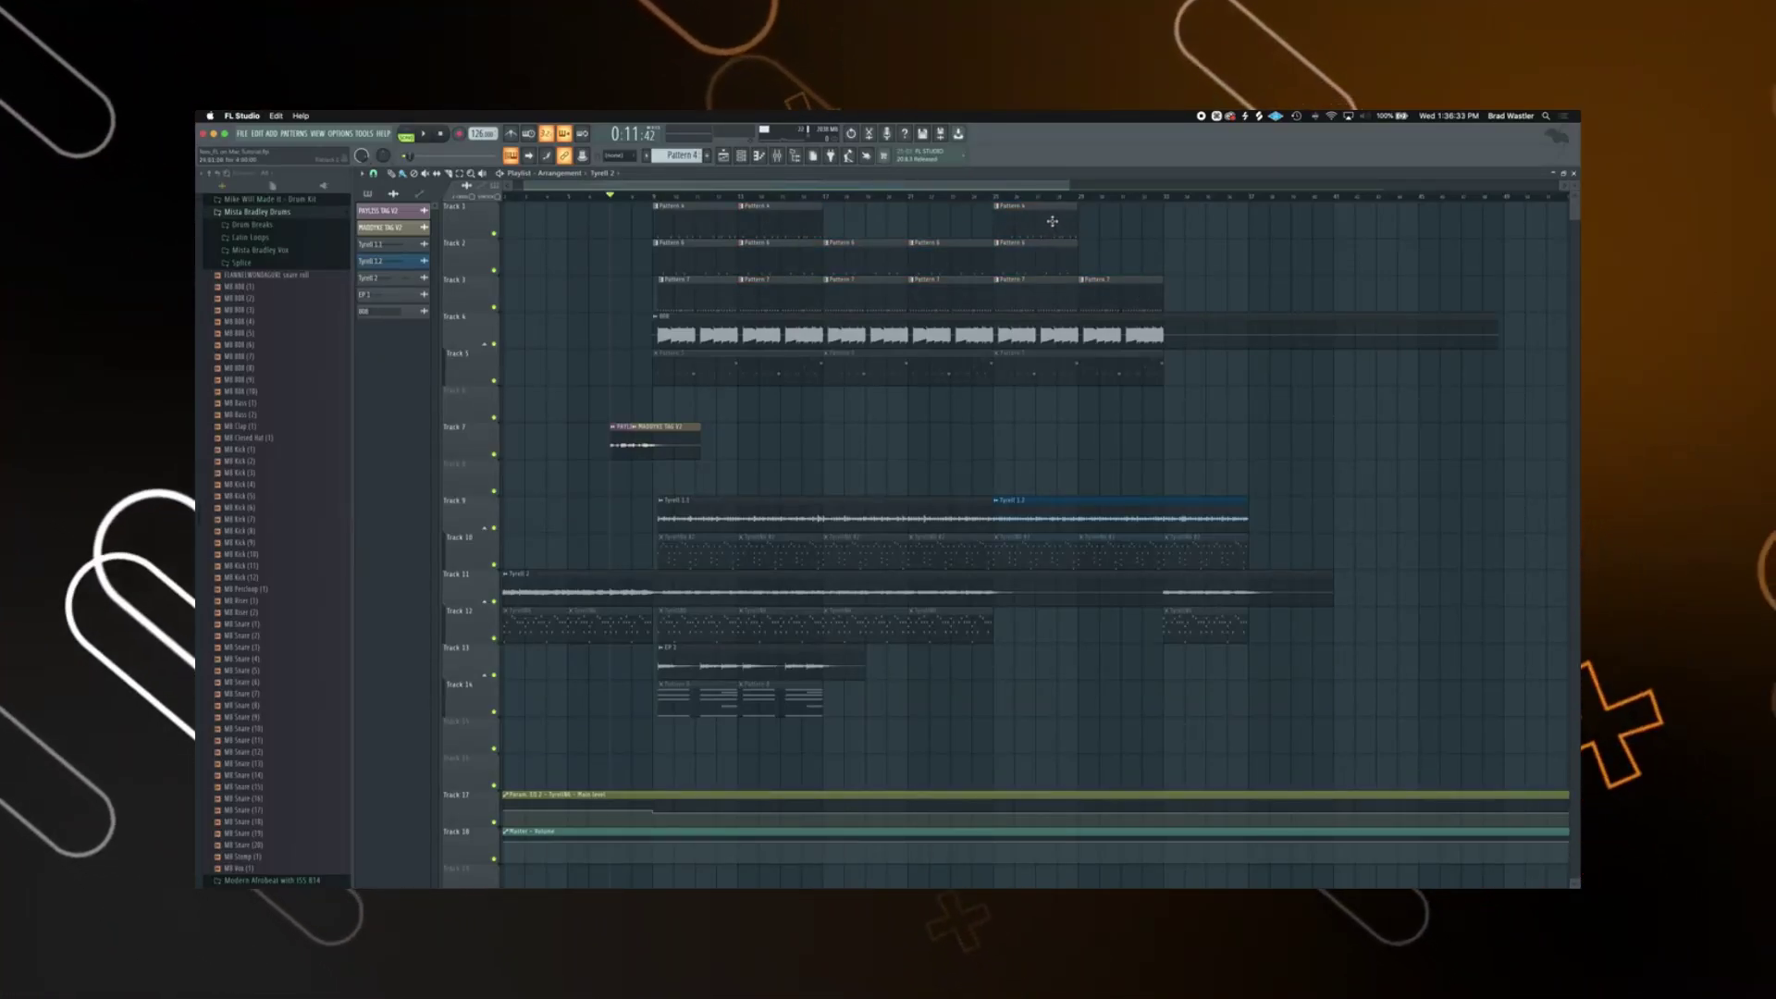
Select and delete the last Pattern 4 clip on Track 1 and Track 2's last two clips
{"action": "left_click", "coordinate": [698, 227], "text": "ctrl+shift"}
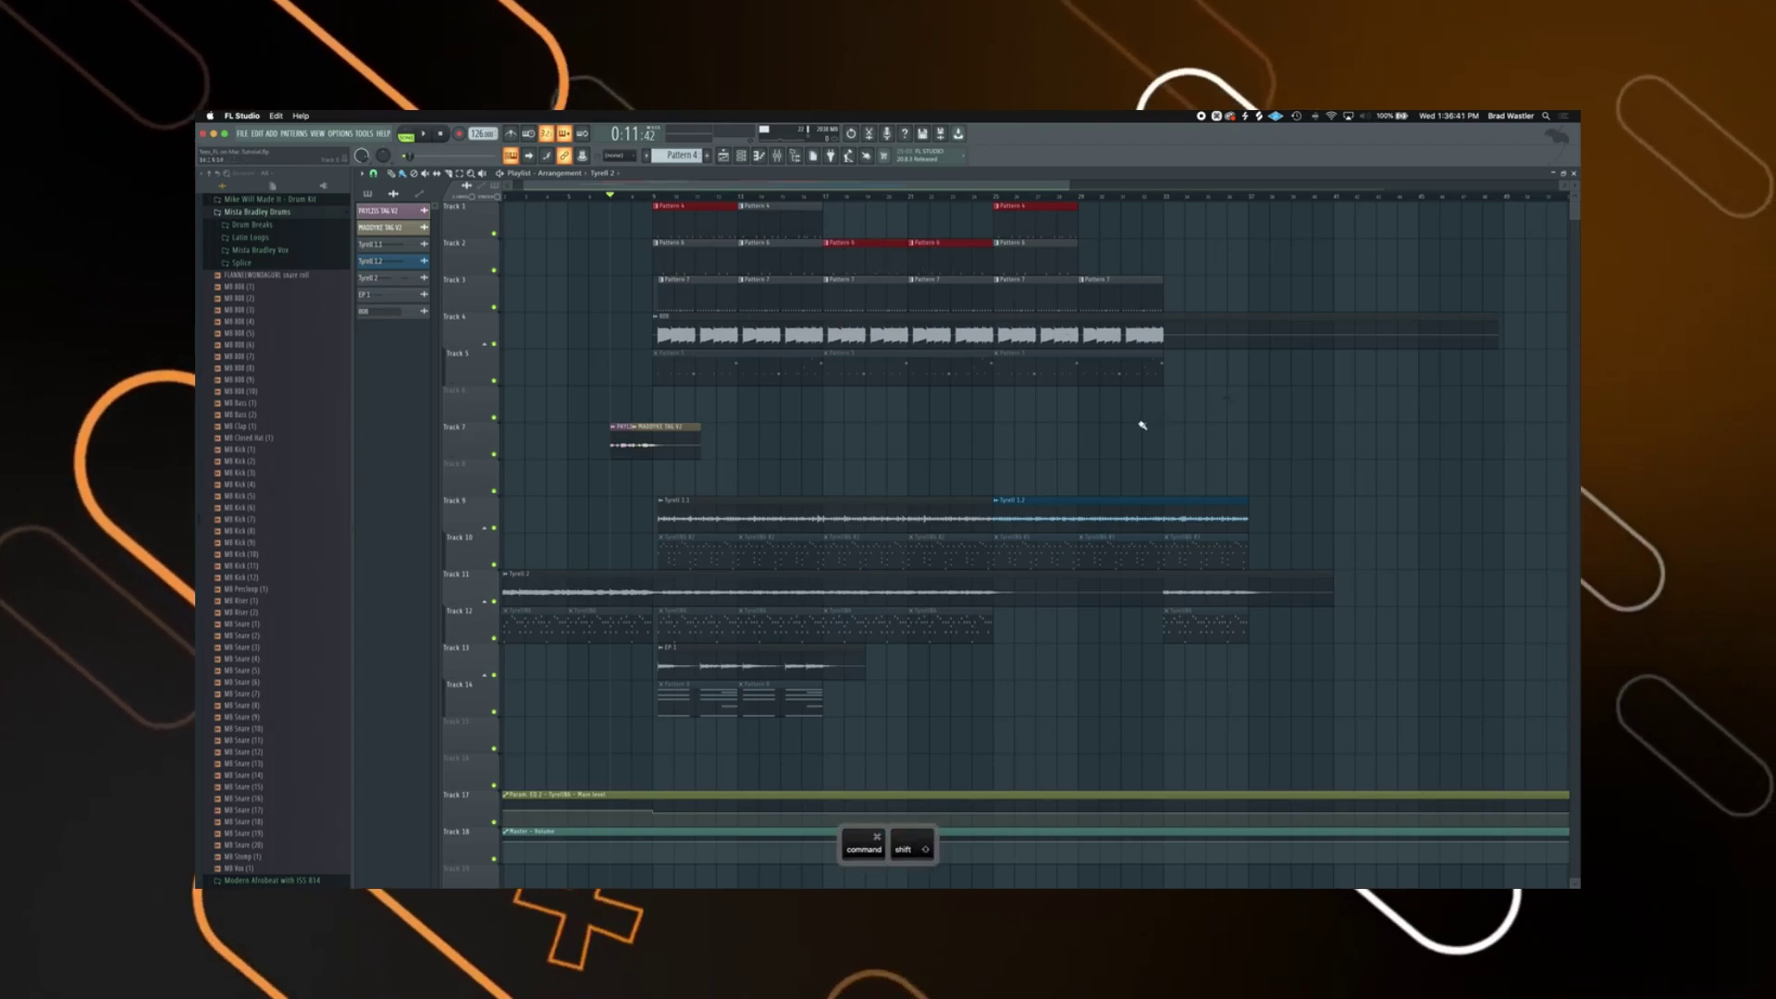
{"action": "left_click_drag", "start_coordinate": [1266, 424], "coordinate": [647, 302]}
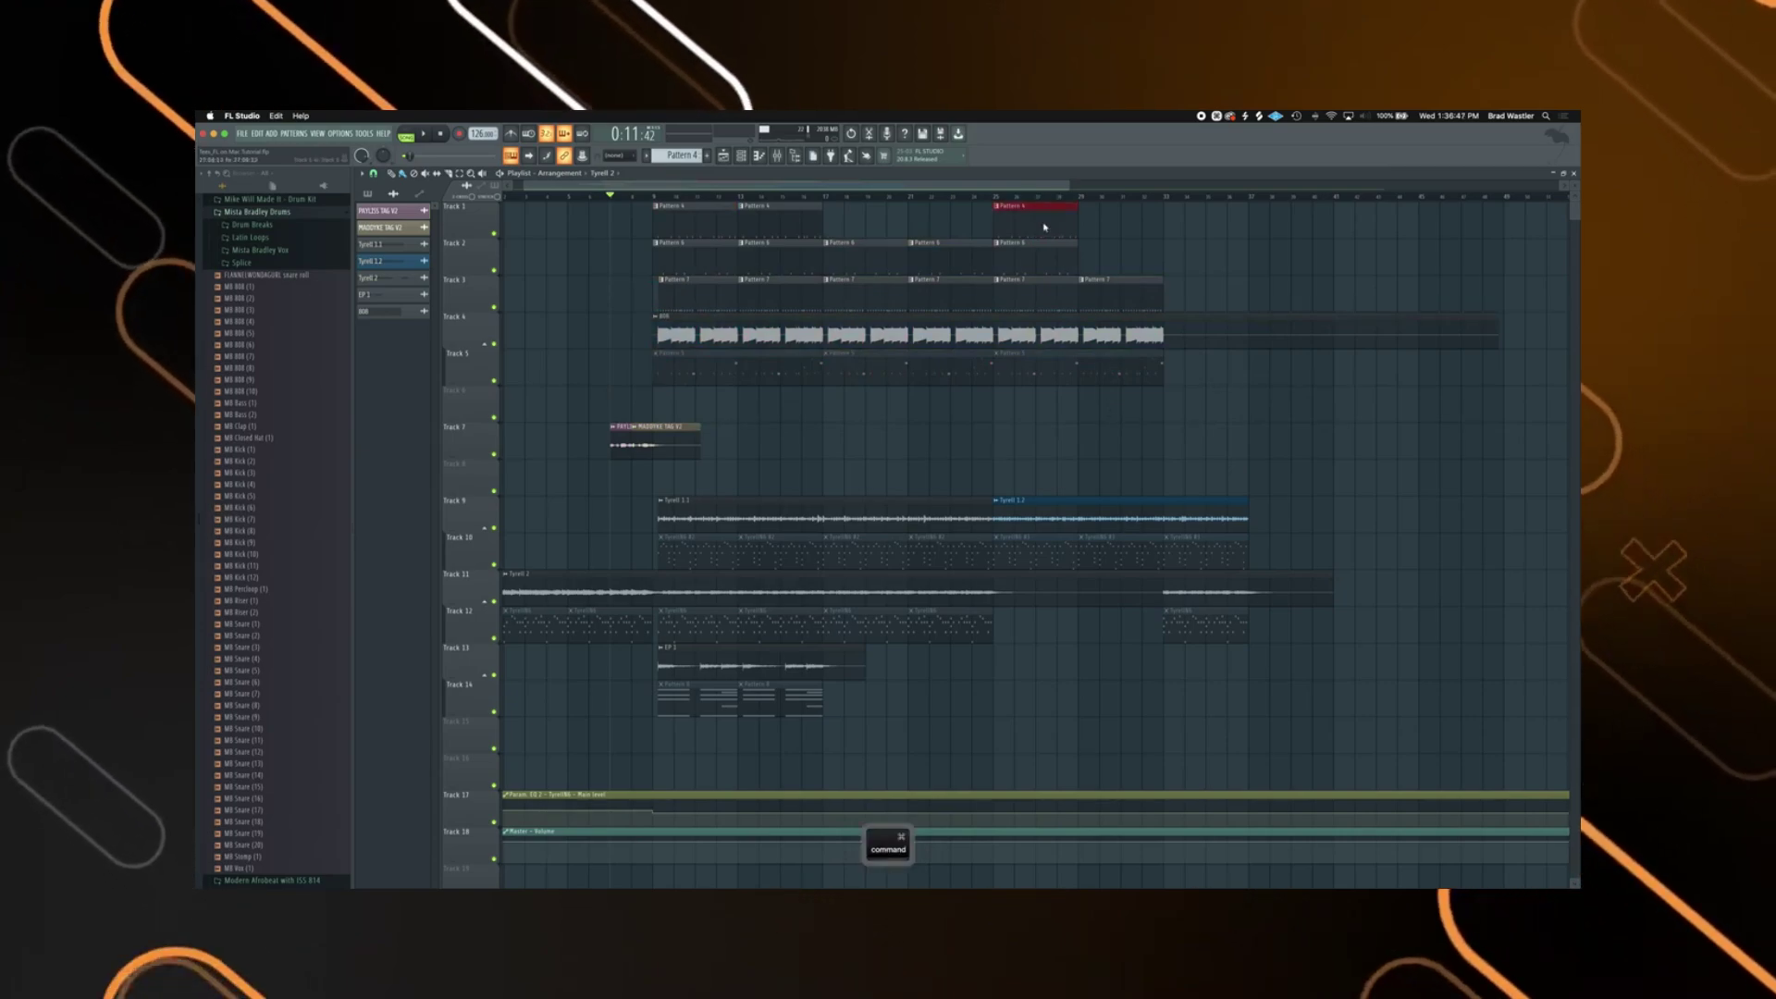
{"action": "key", "text": "Delete"}
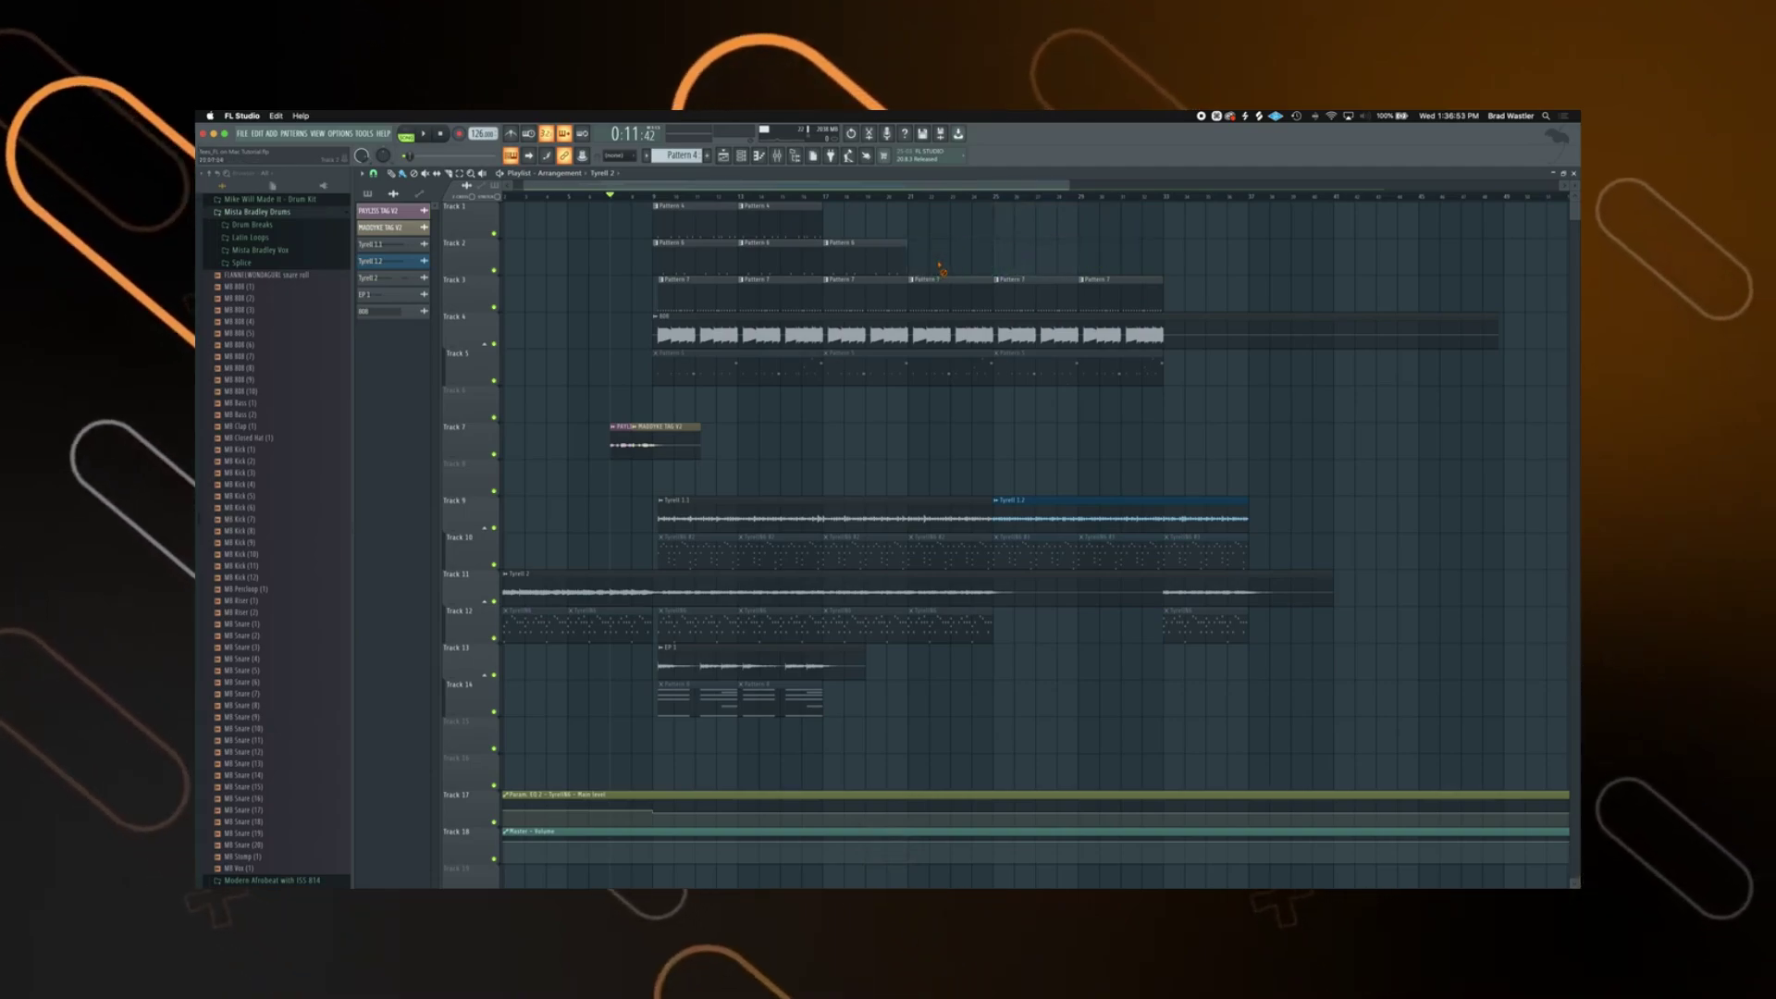
Undo the clip deletion twice with Cmd+Option+Z to bring the clips back
{"action": "key", "text": "super"}
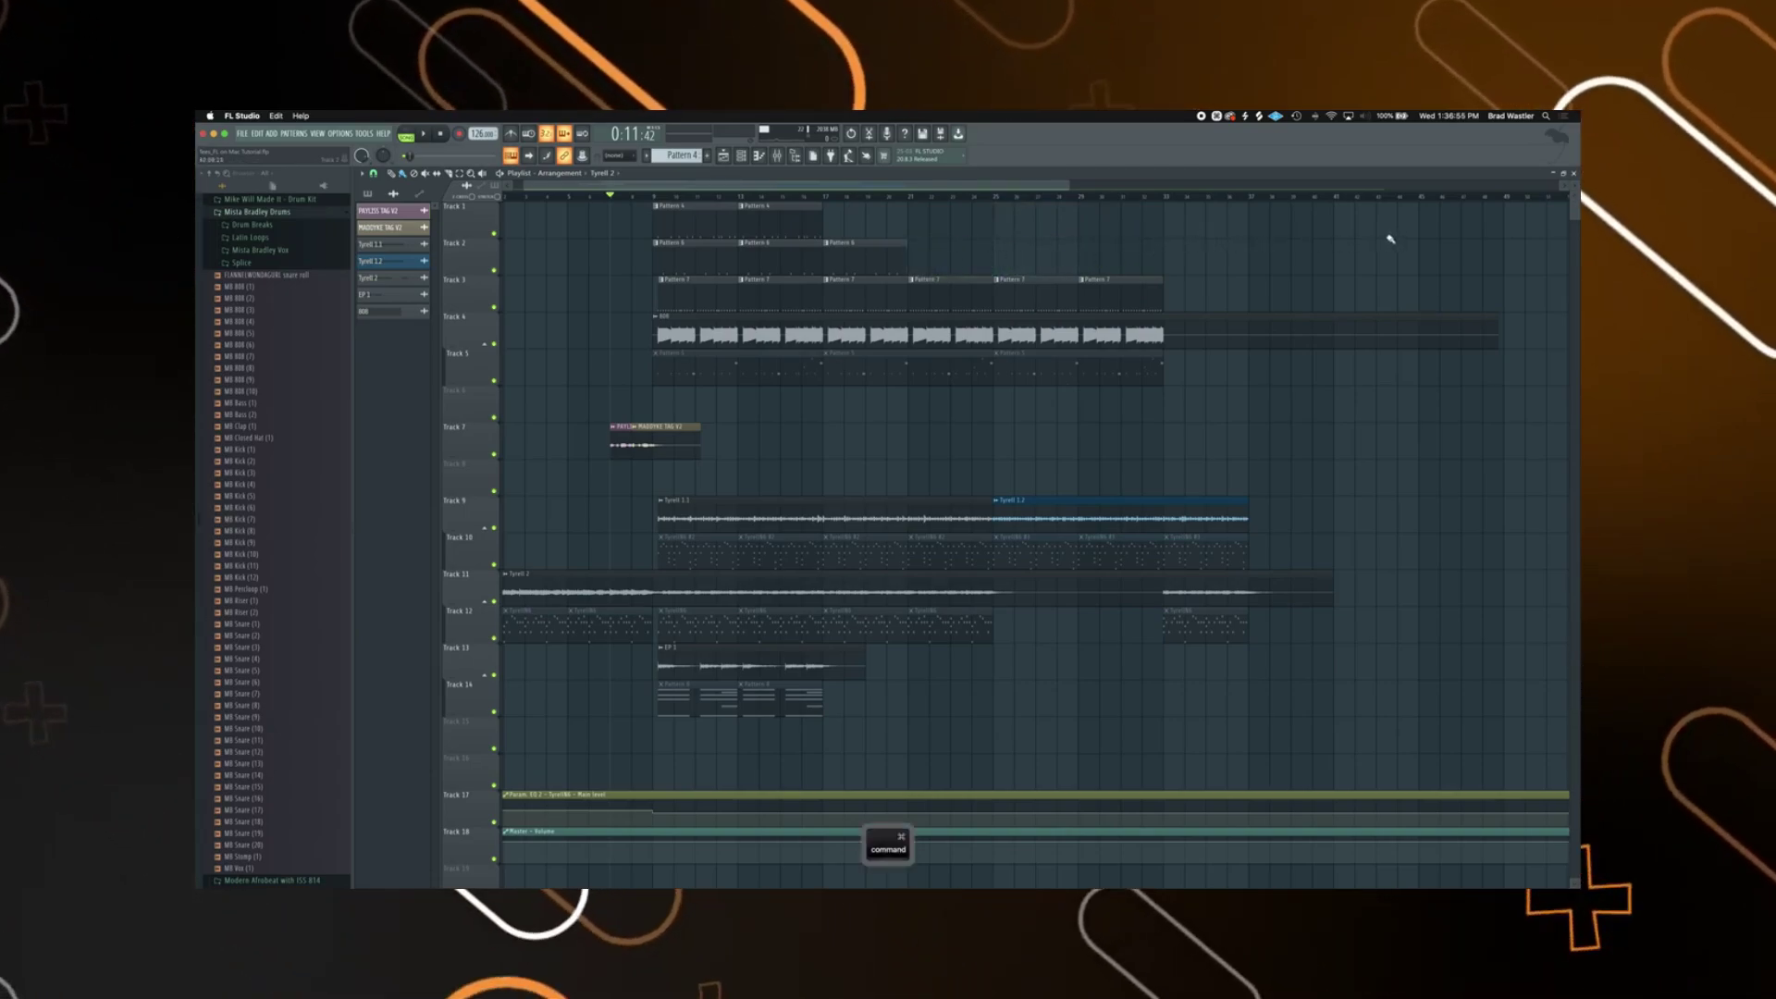
{"action": "key", "text": "super+alt+z"}
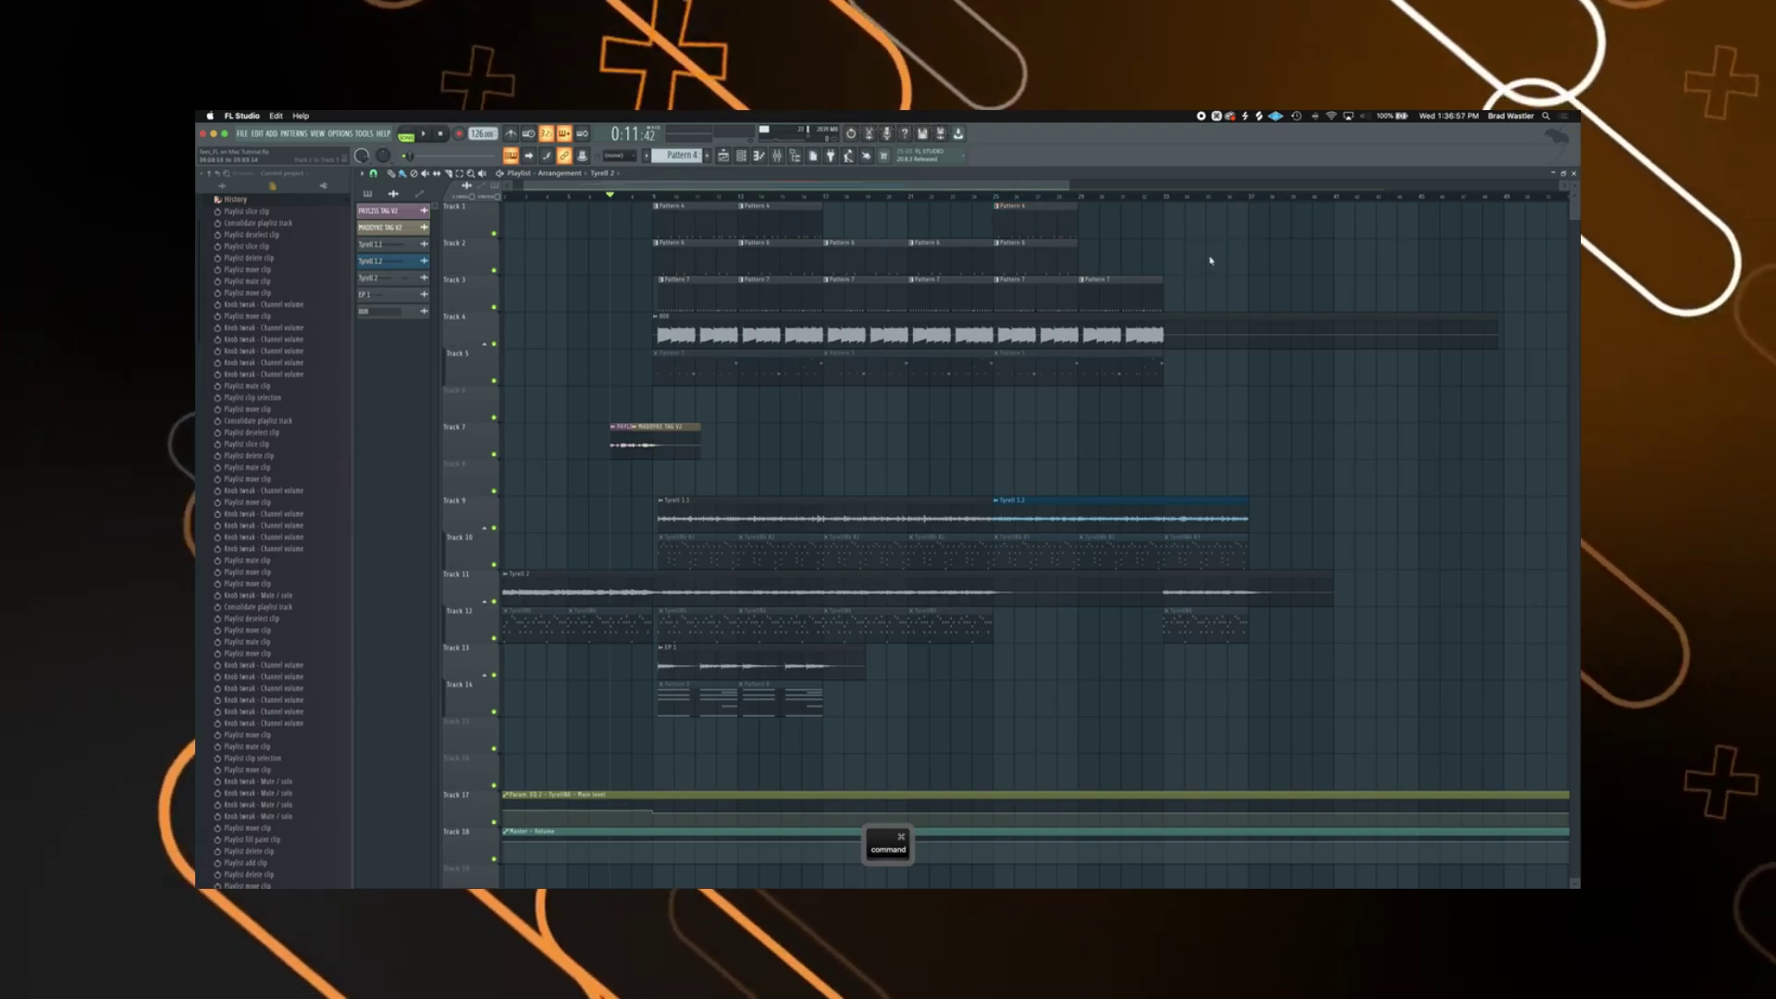
{"action": "key", "text": "super+alt+z"}
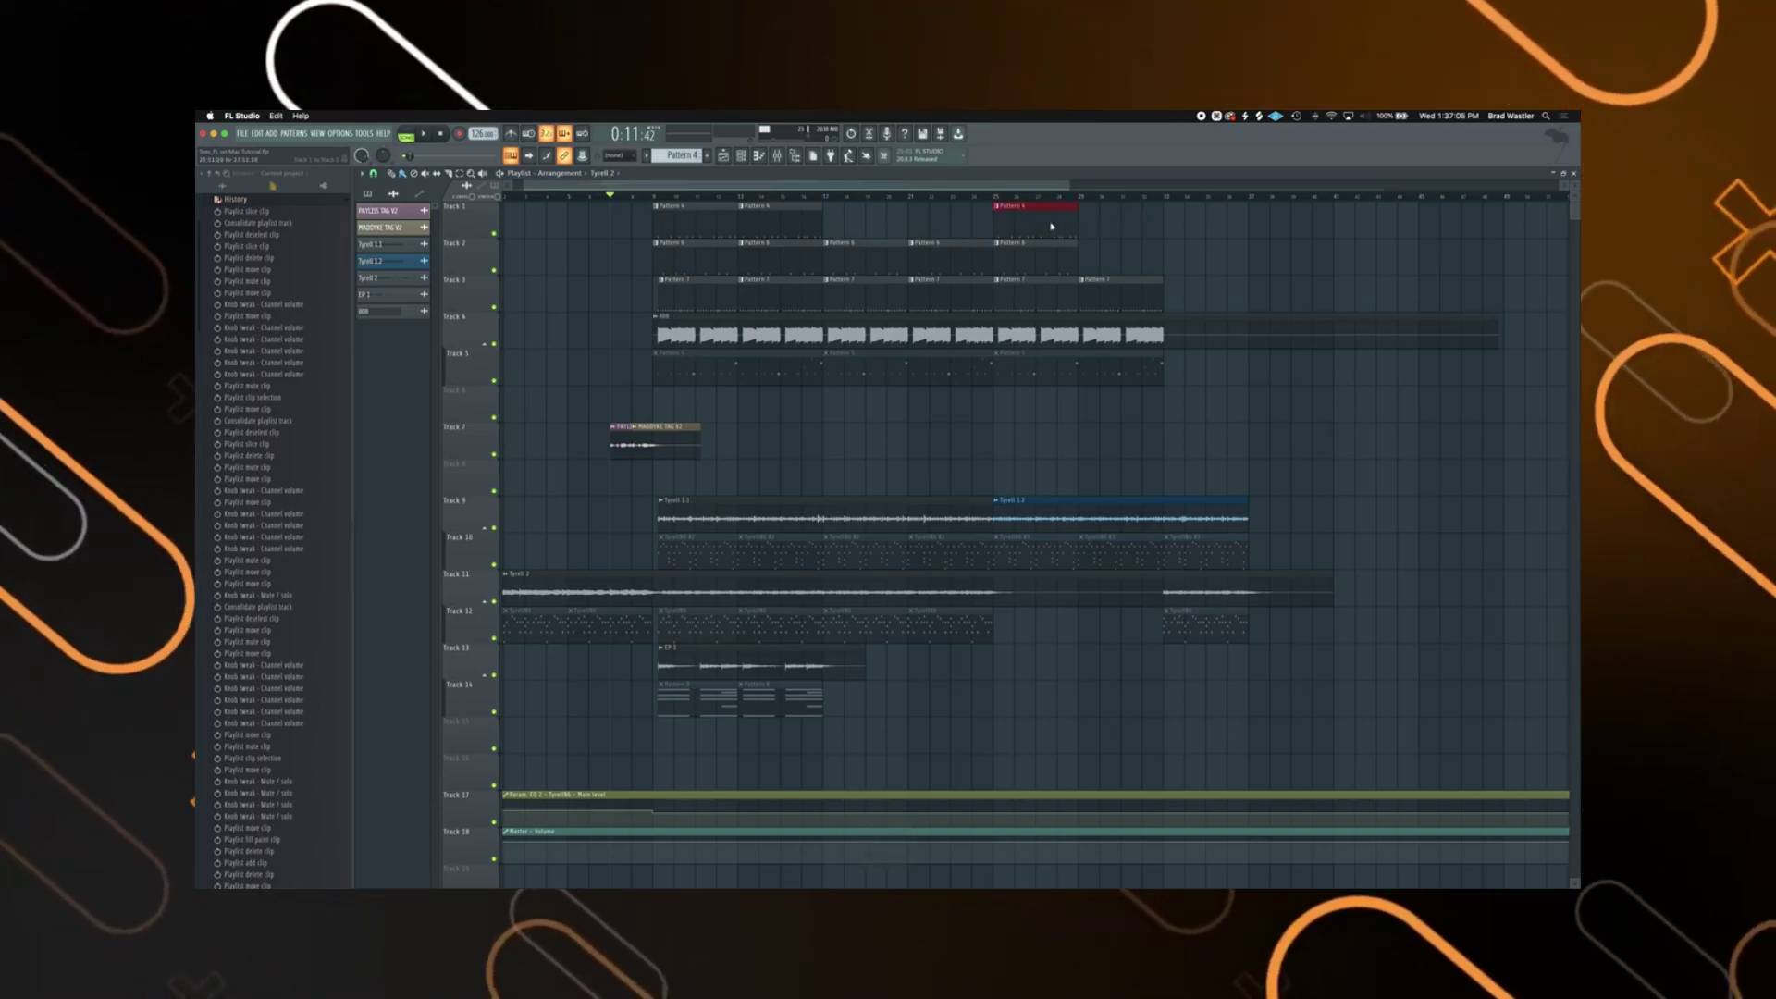
Delete the Track 1 Pattern 4 clip and Track 2's last clip again, then undo both deletions
{"action": "key", "text": "Delete"}
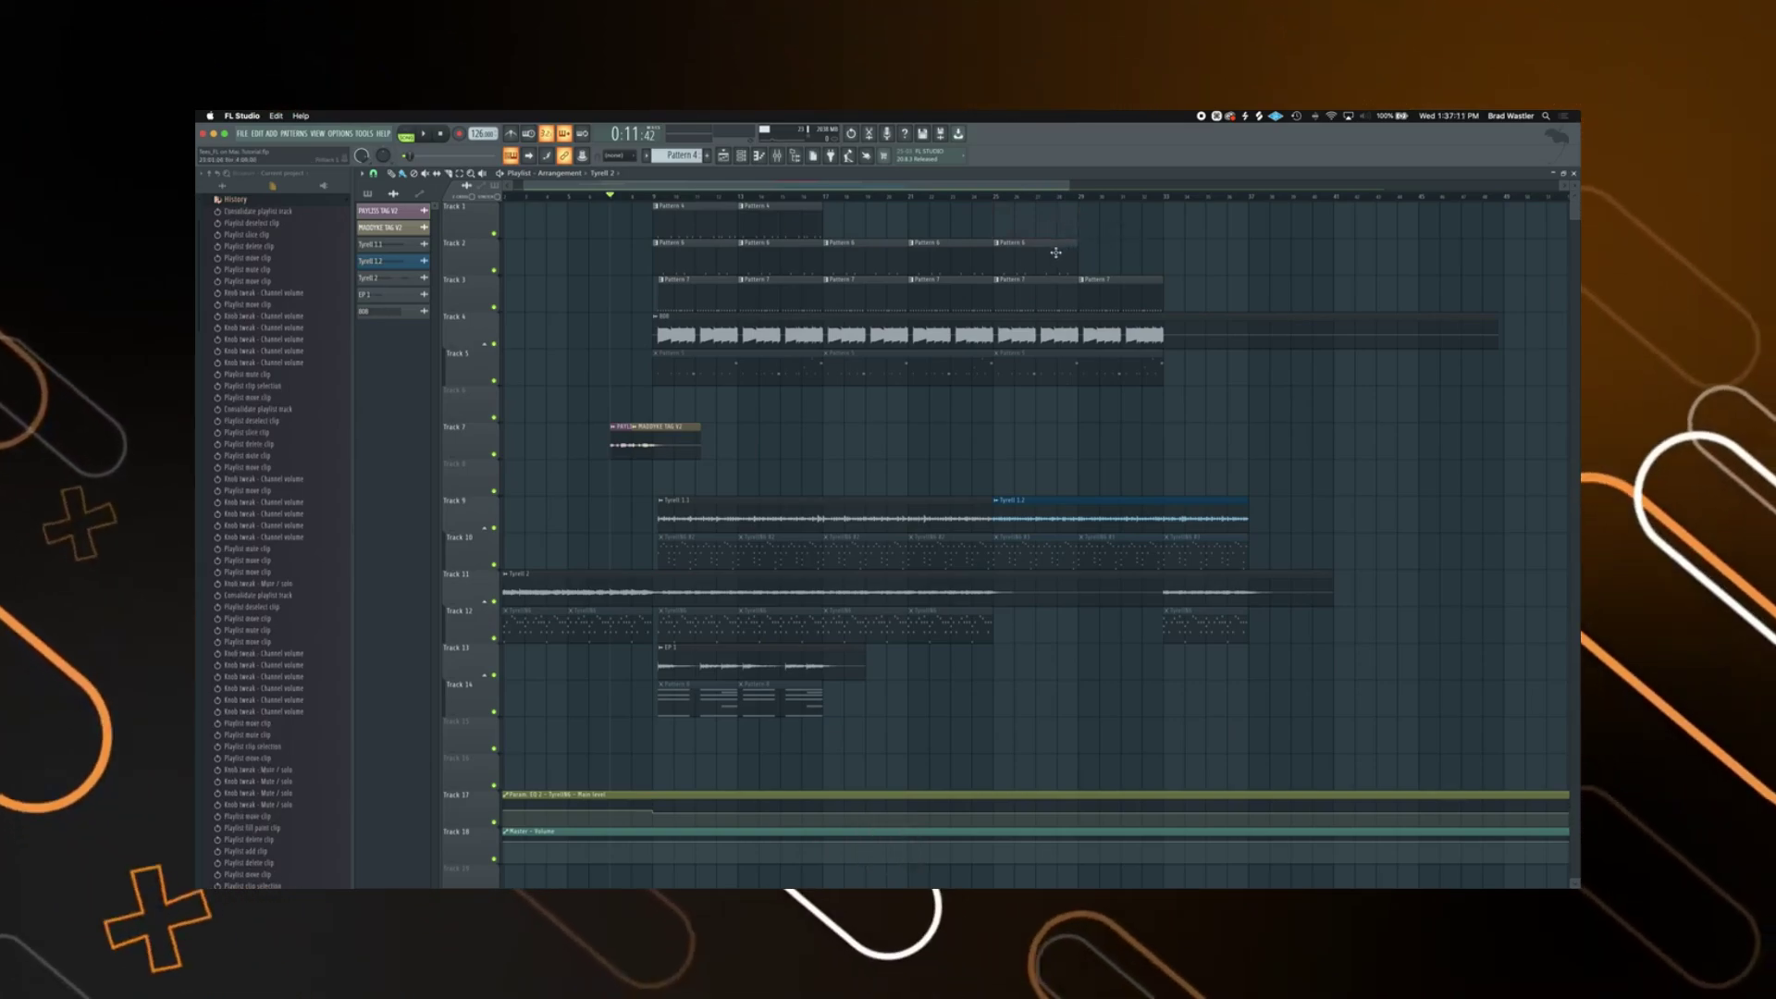
{"action": "right_click", "coordinate": [1058, 254]}
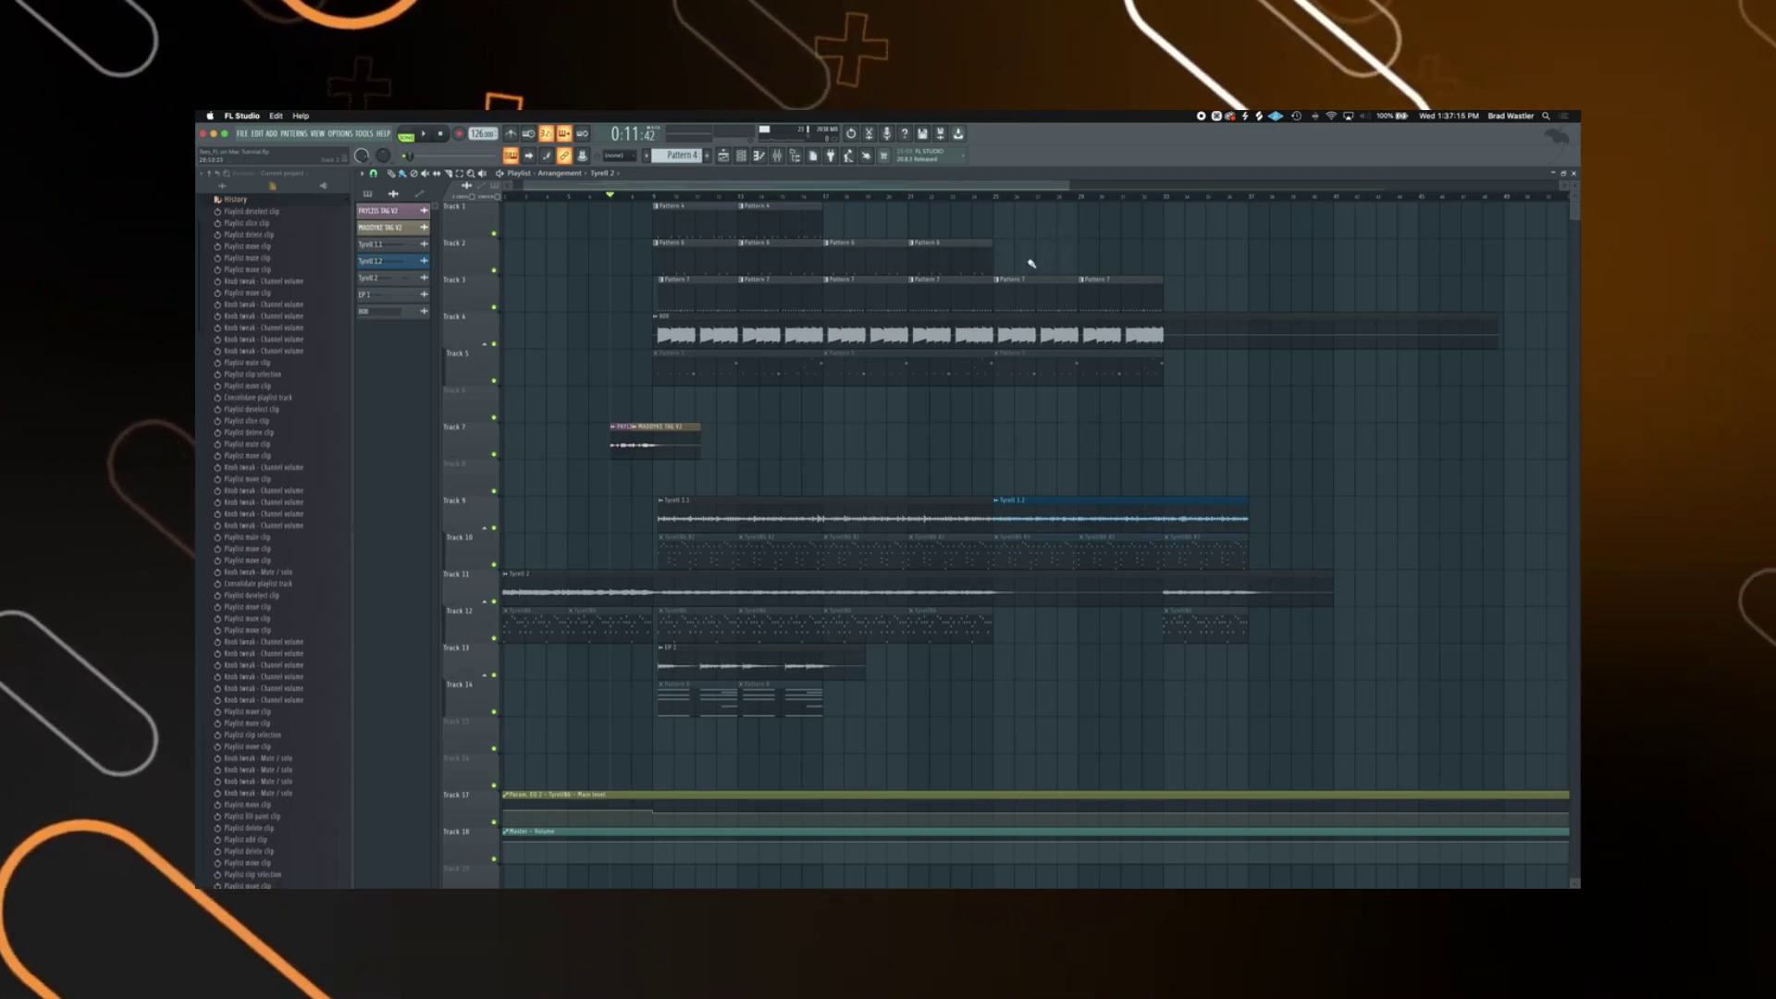
{"action": "key", "text": "ctrl+z"}
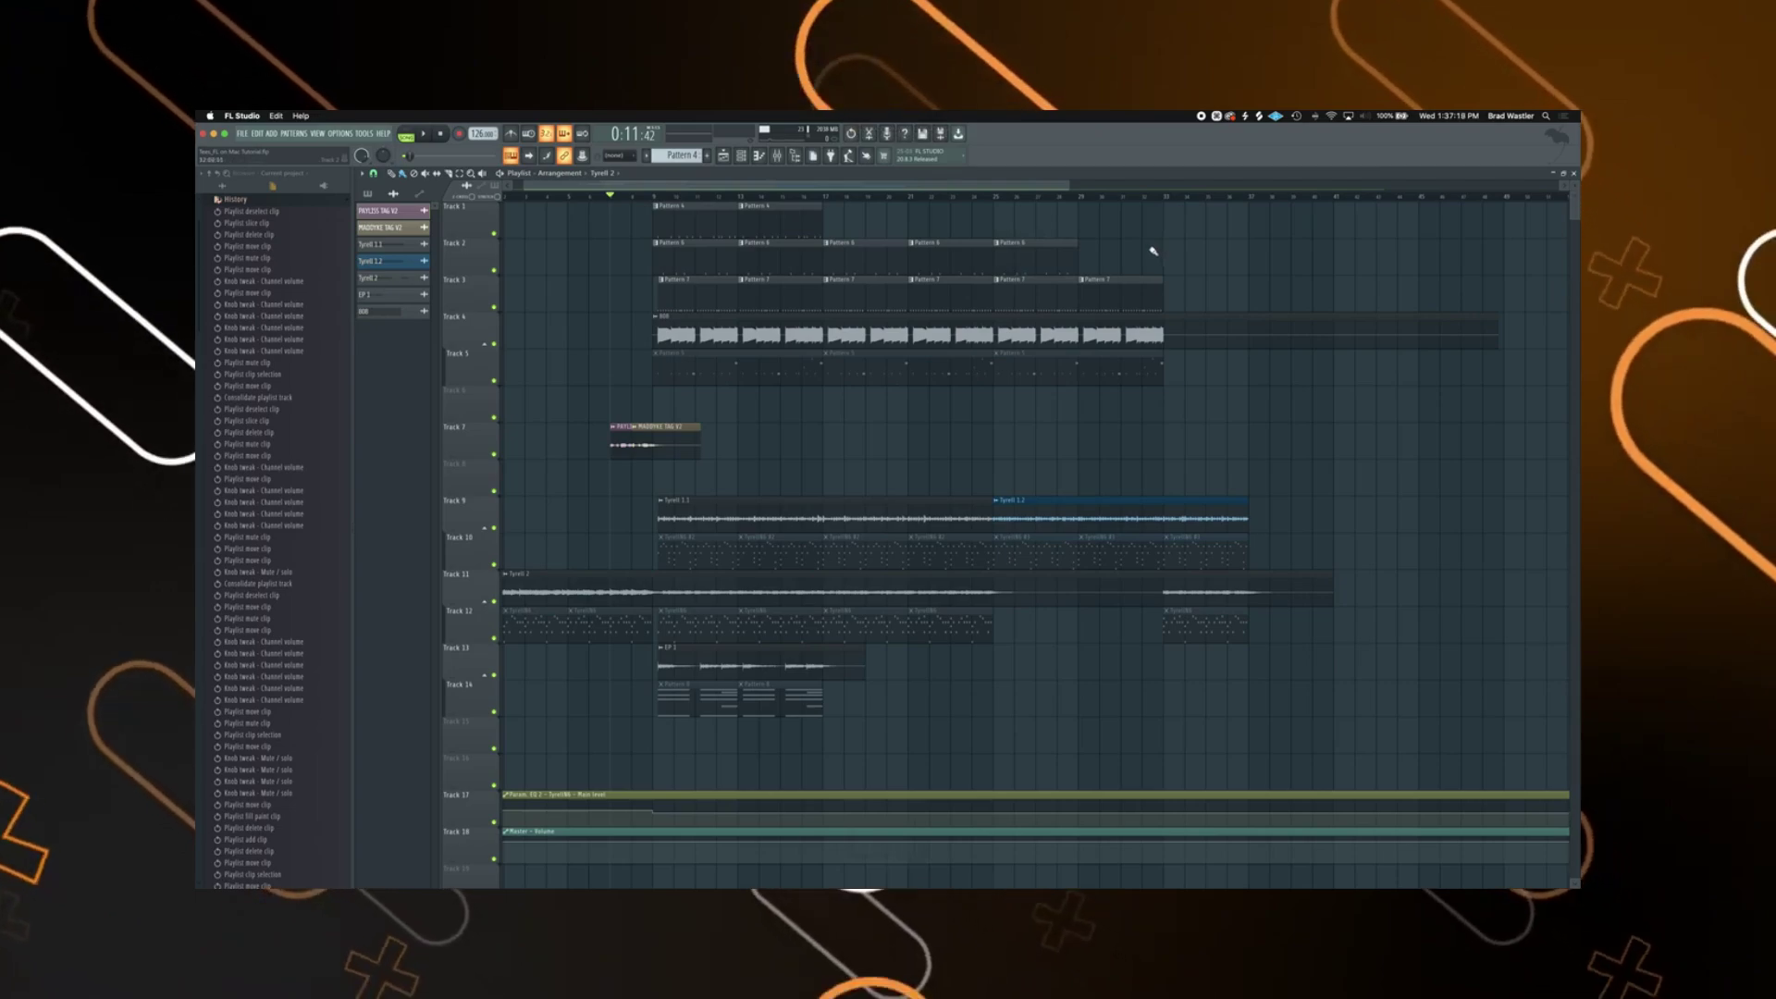
{"action": "key", "text": "ctrl+alt"}
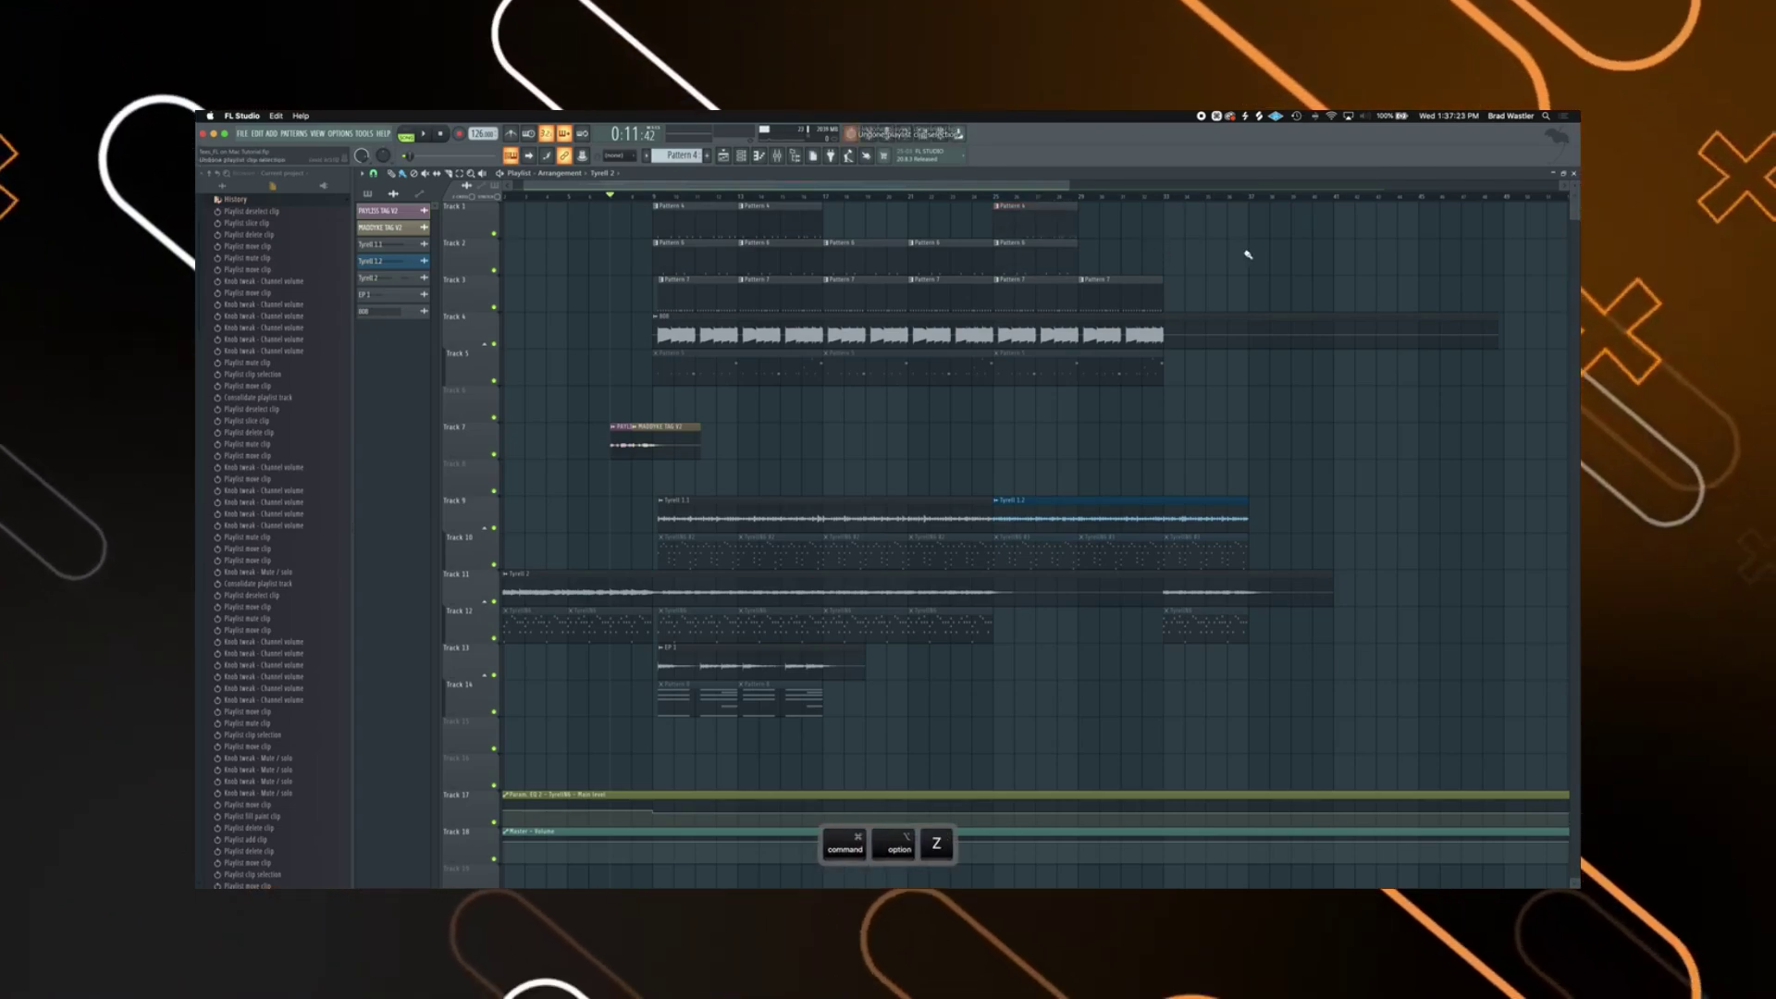
Step back once more in the edit history to the earlier clip selection
{"action": "key", "text": "ctrl+alt+z"}
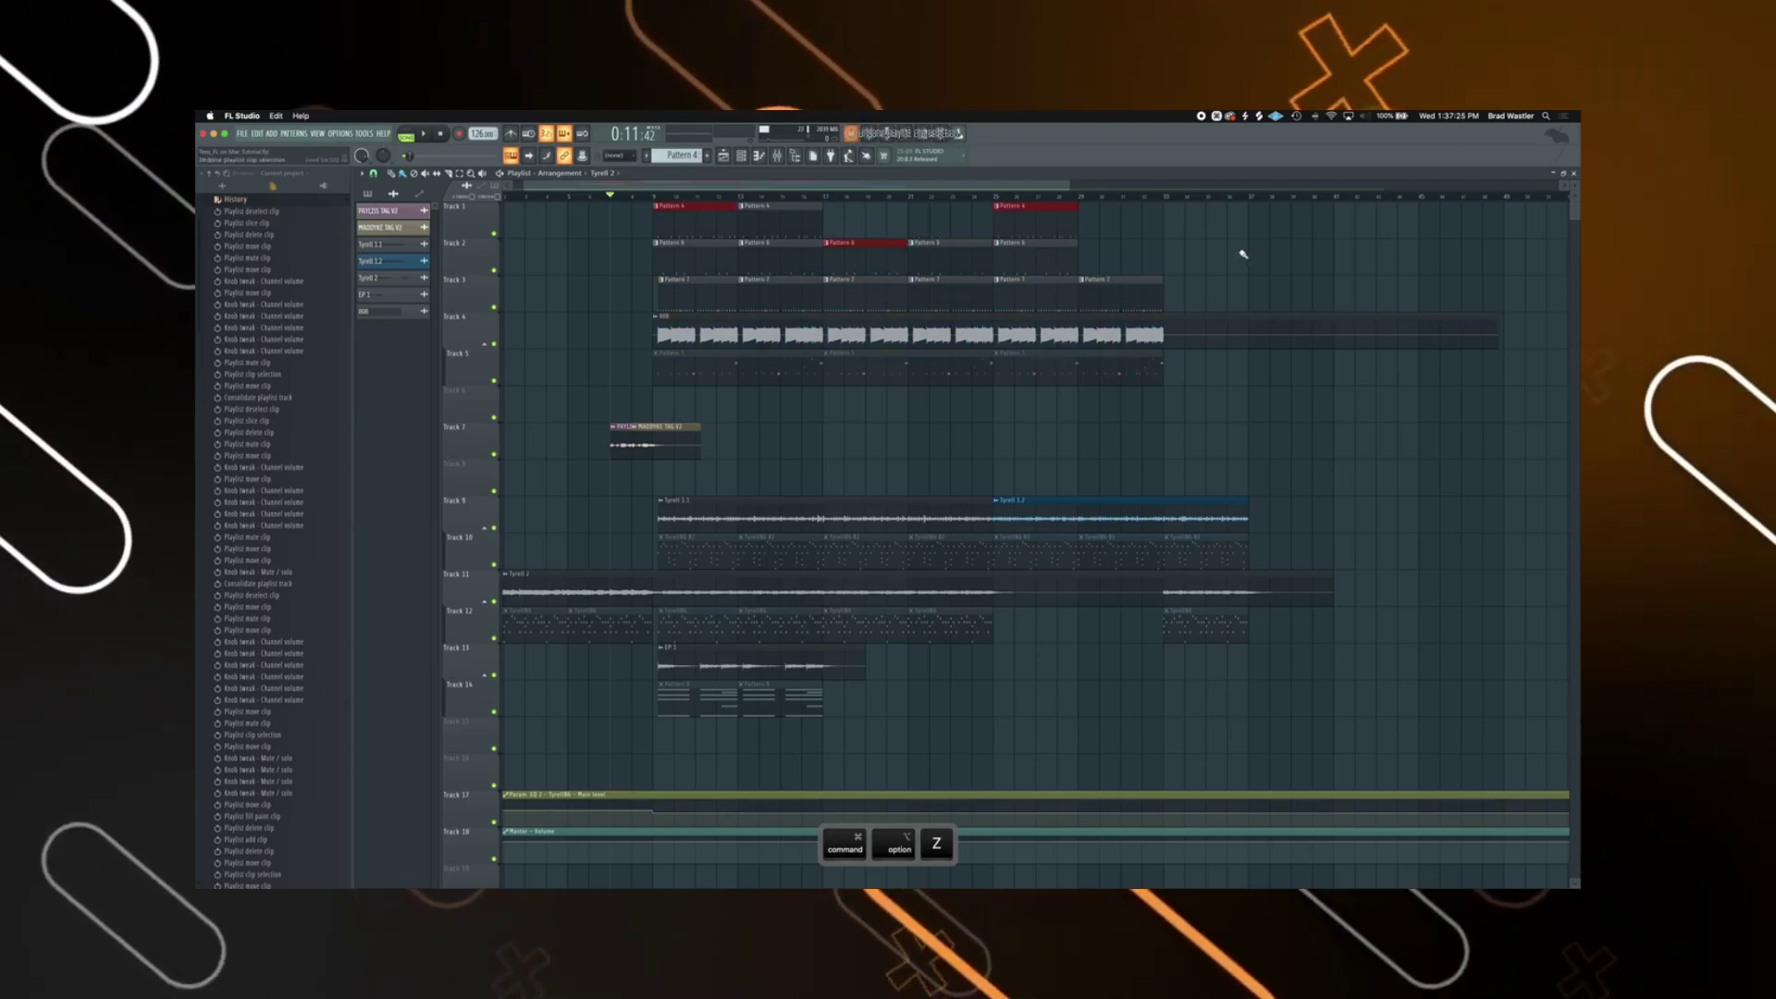
{"action": "scroll", "coordinate": [245, 595], "scroll_direction": "down", "scroll_amount": 10}
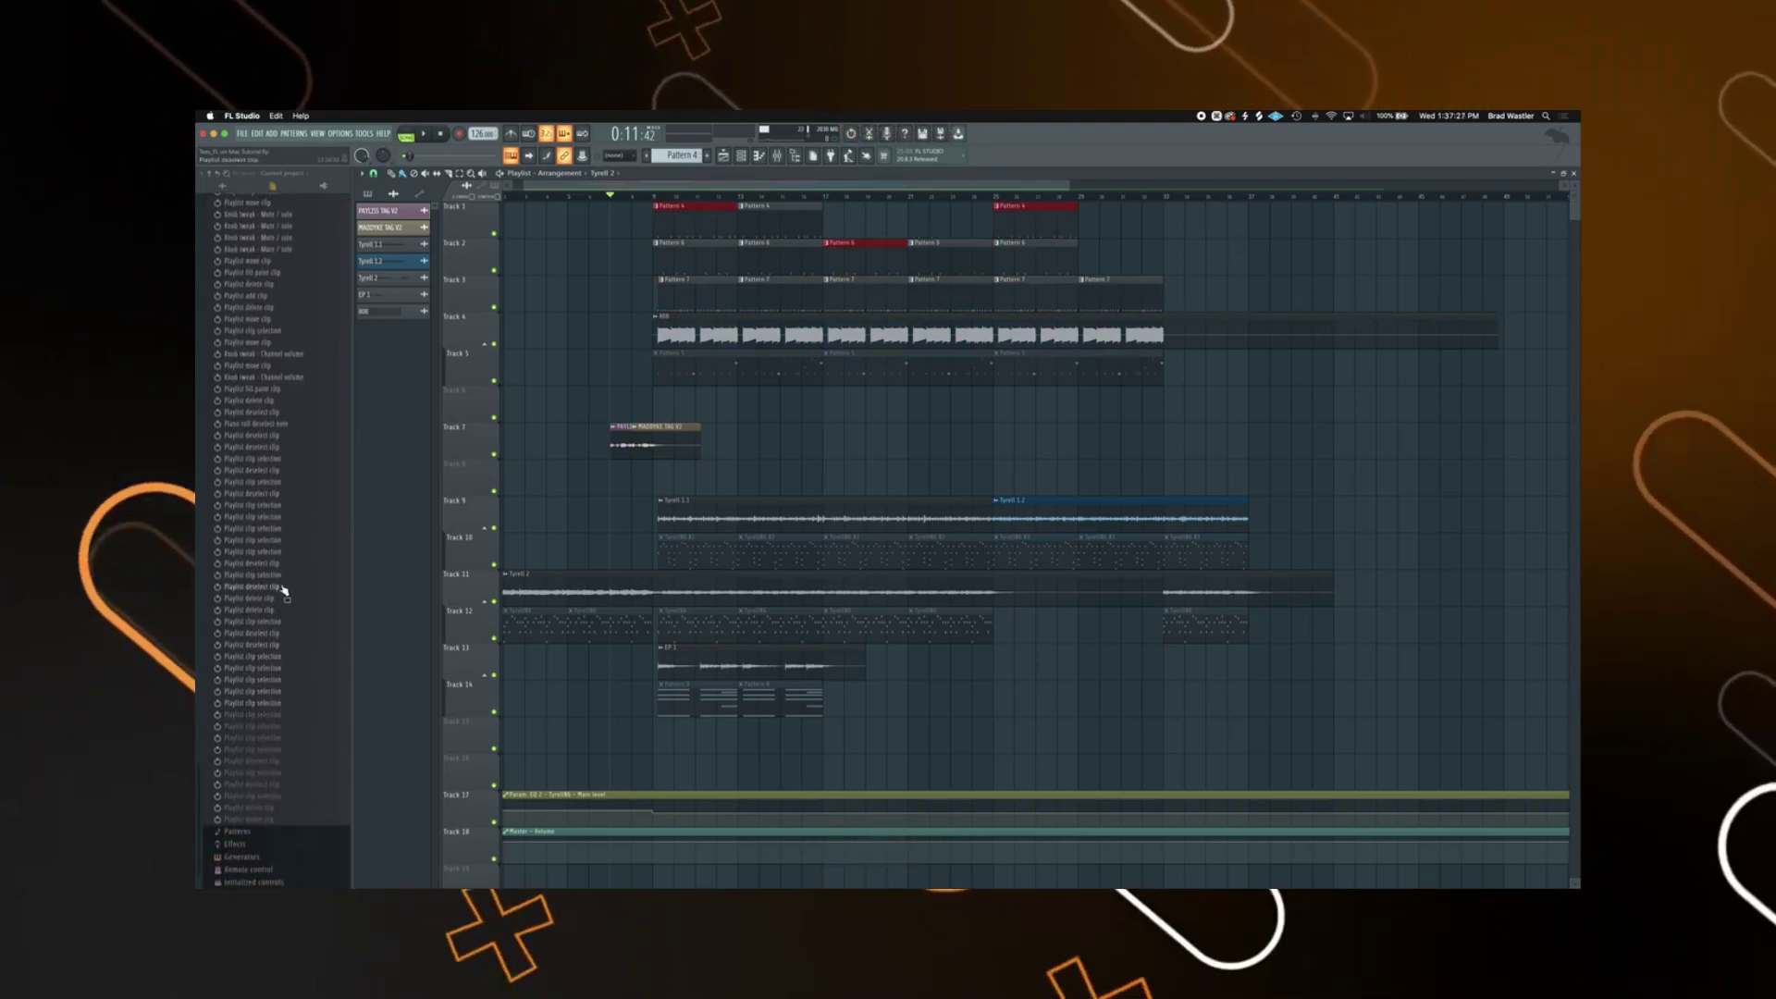
{"action": "scroll", "coordinate": [285, 589], "scroll_direction": "up", "scroll_amount": 5}
{"action": "scroll", "coordinate": [285, 589], "scroll_direction": "up", "scroll_amount": 5}
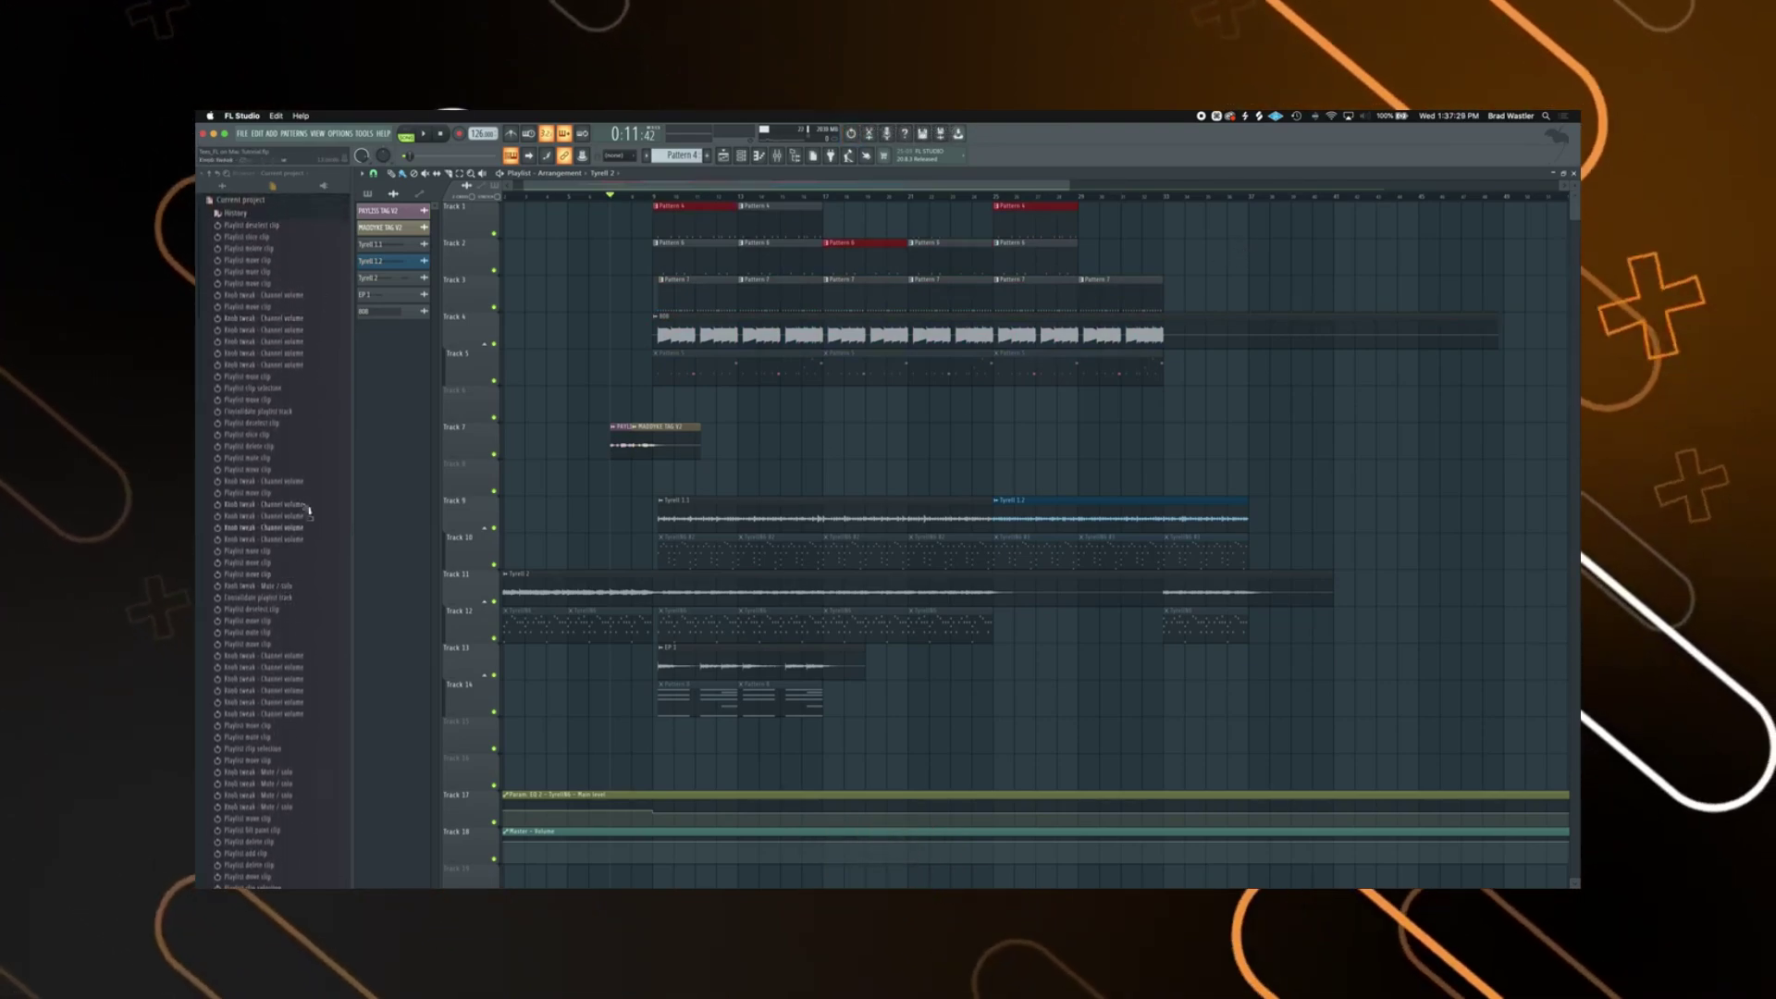
{"action": "scroll", "coordinate": [292, 392], "scroll_direction": "down", "scroll_amount": 5}
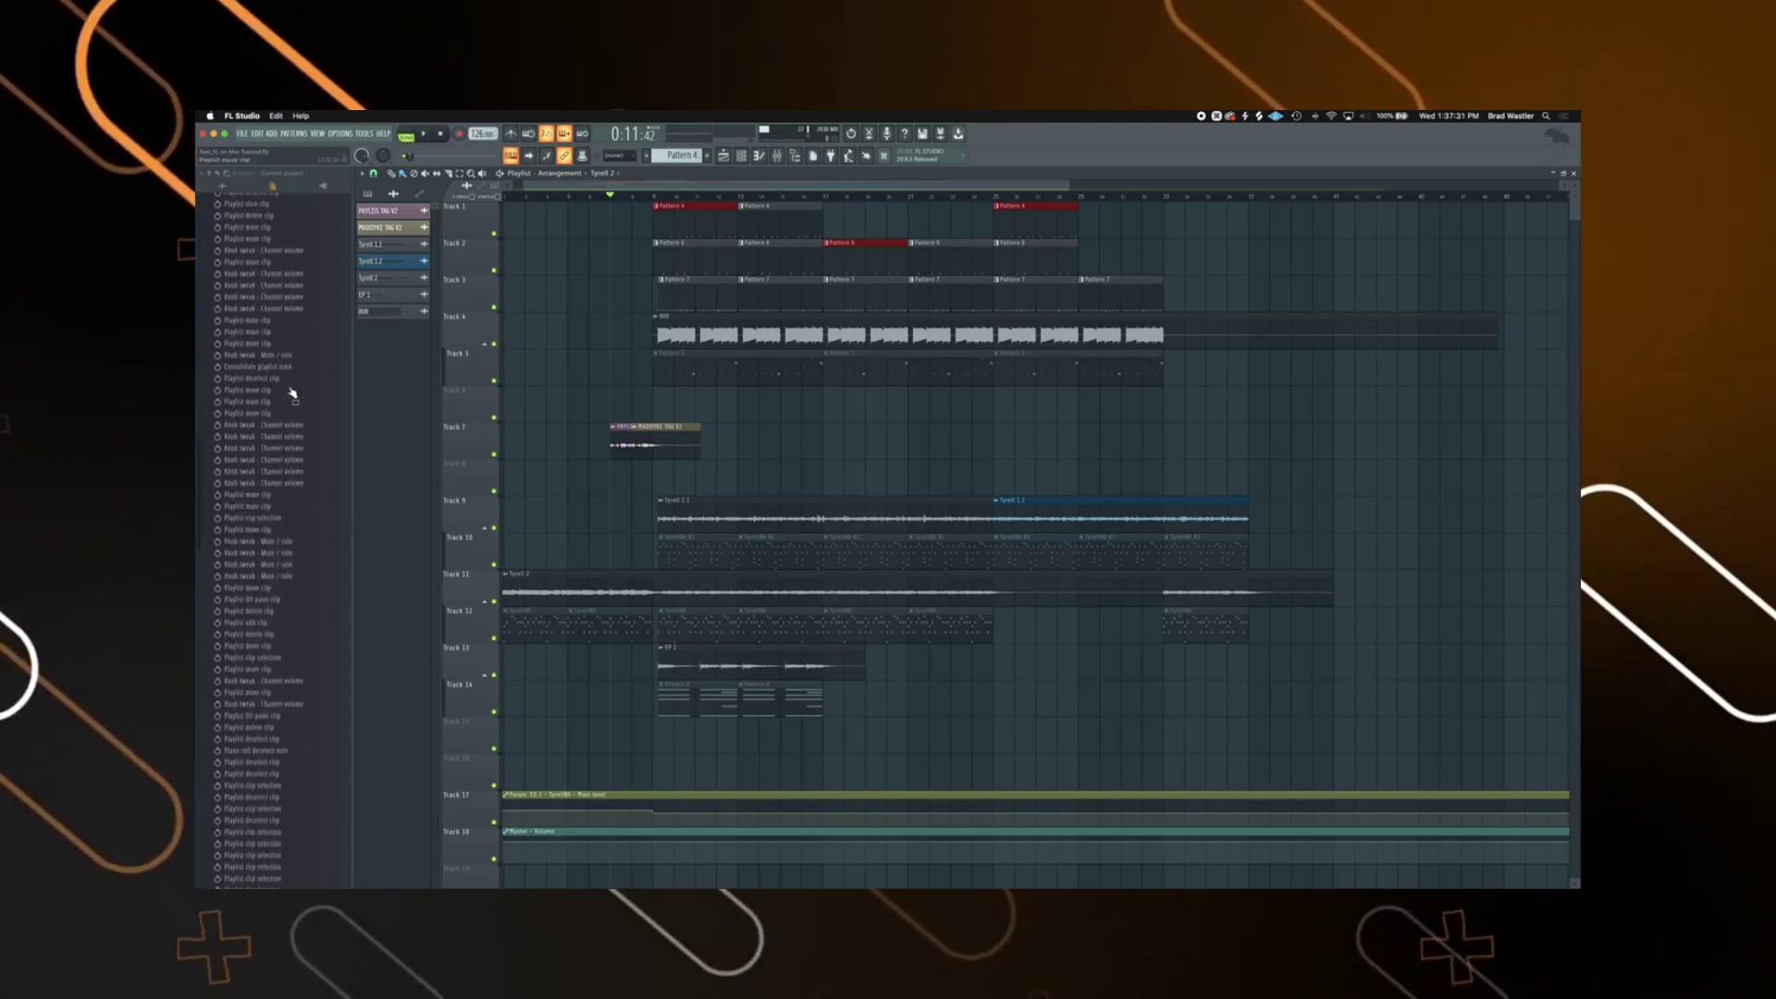
{"action": "scroll", "coordinate": [291, 396], "scroll_direction": "down", "scroll_amount": 5}
{"action": "scroll", "coordinate": [292, 398], "scroll_direction": "down", "scroll_amount": 5}
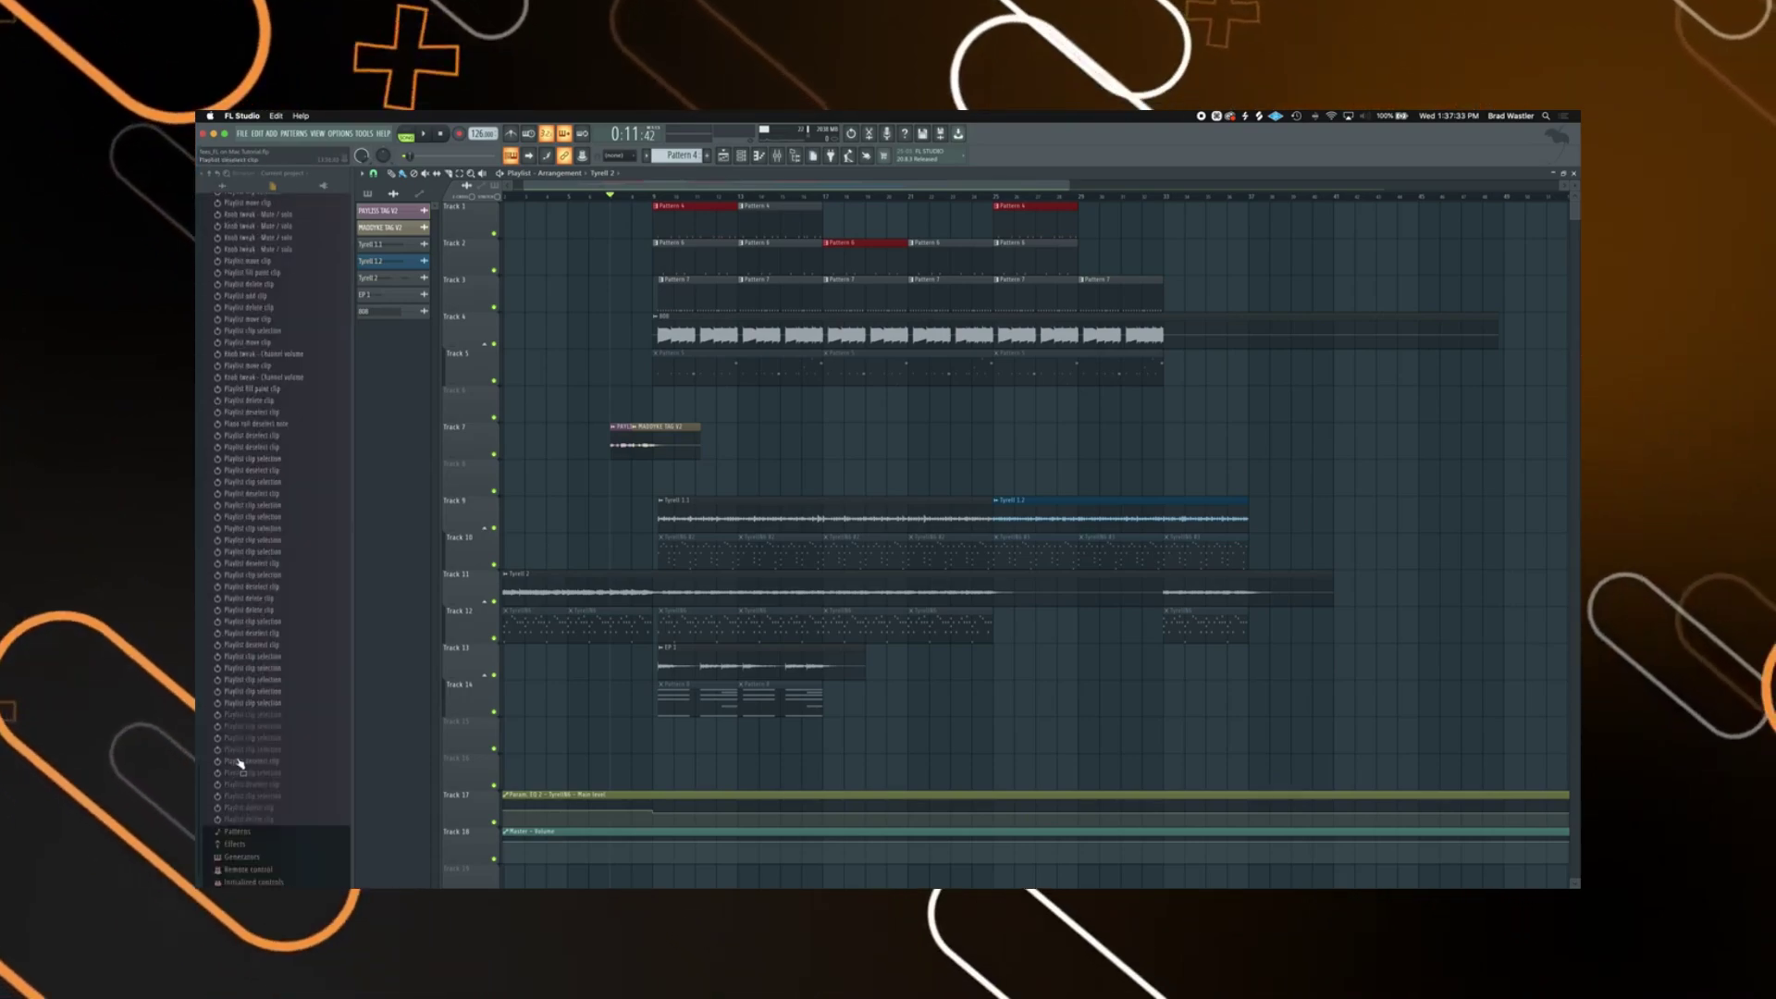
{"action": "scroll", "coordinate": [283, 715], "scroll_direction": "up", "scroll_amount": 3}
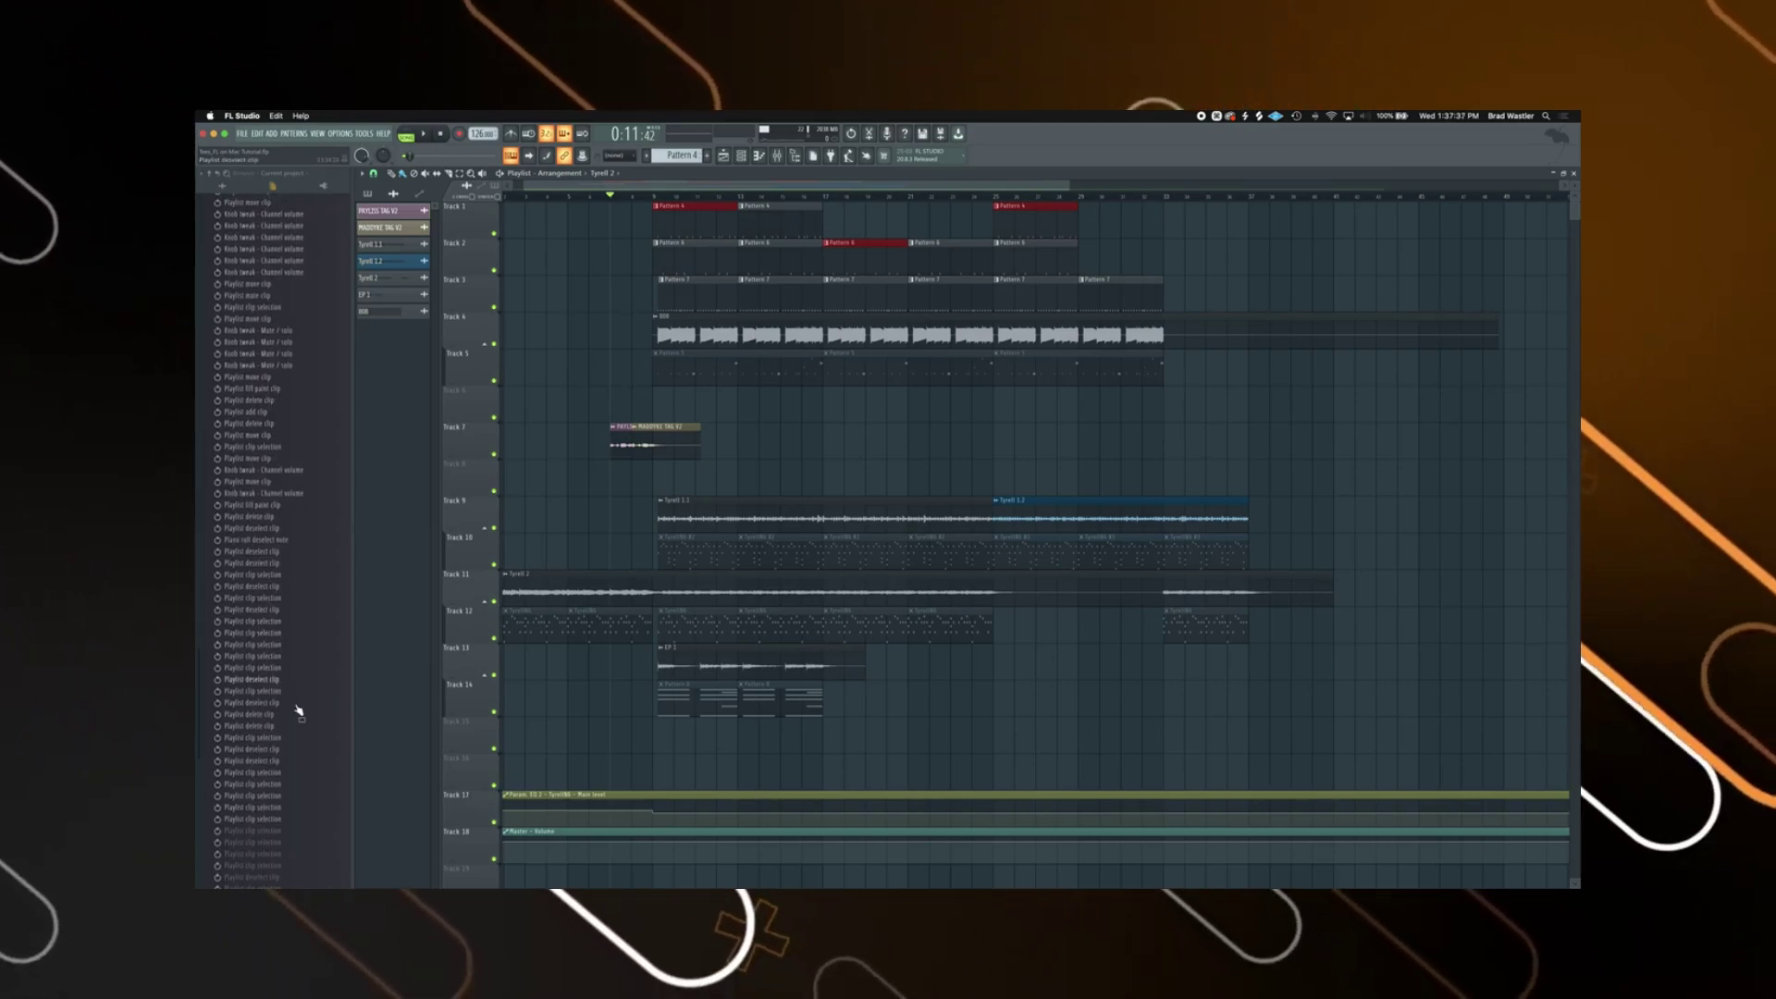
Revert to an earlier History entry, then return to the newest entry
{"action": "left_click", "coordinate": [278, 659]}
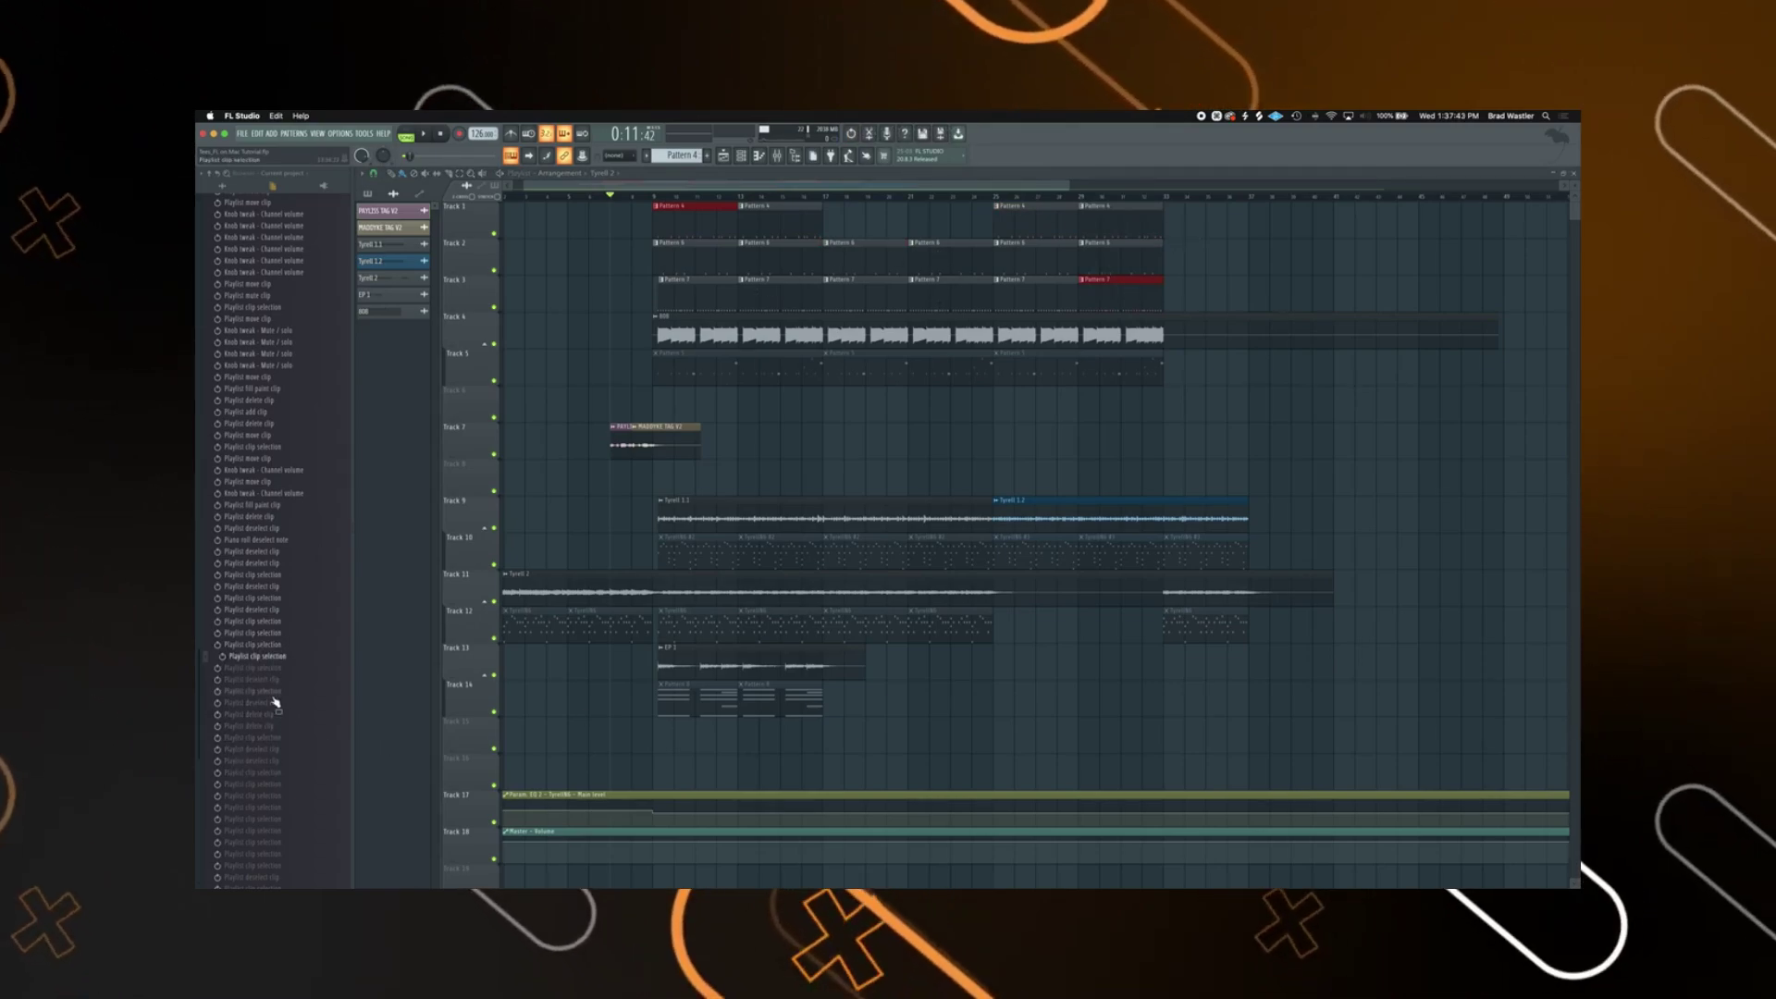
{"action": "left_click", "coordinate": [314, 686]}
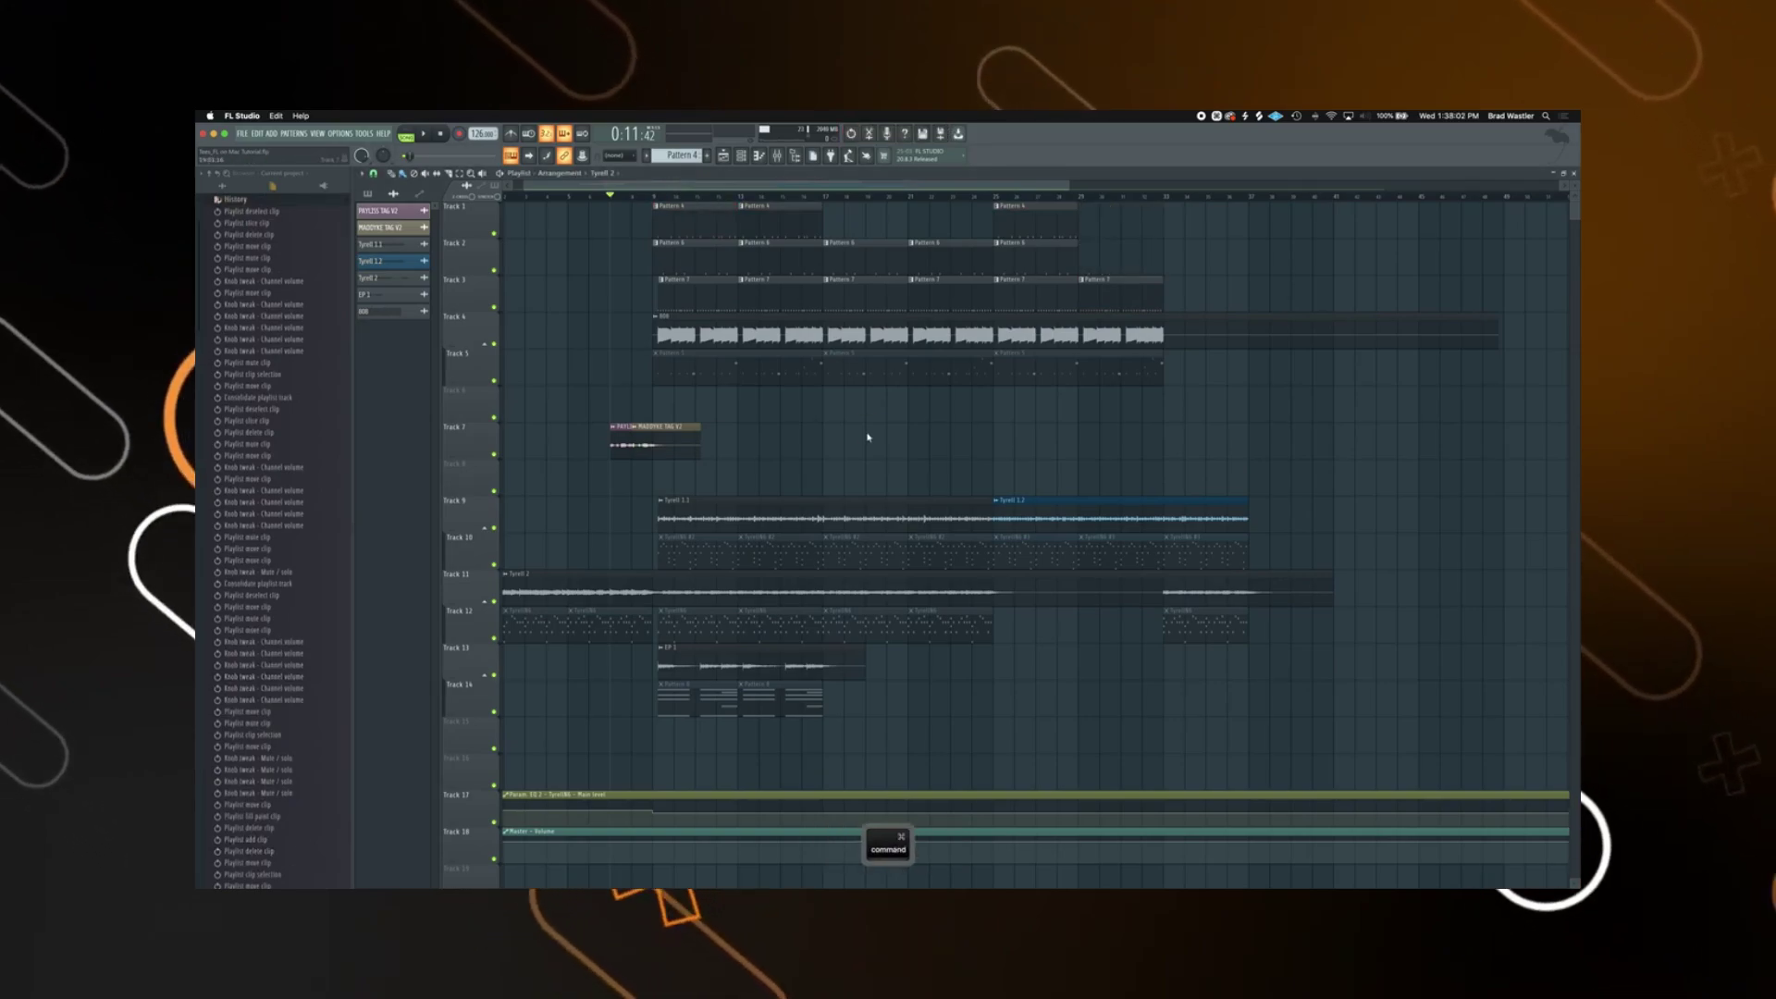
Move the playhead to 0:45 around bar 20 and copy the selected clip
{"action": "left_click", "coordinate": [996, 193]}
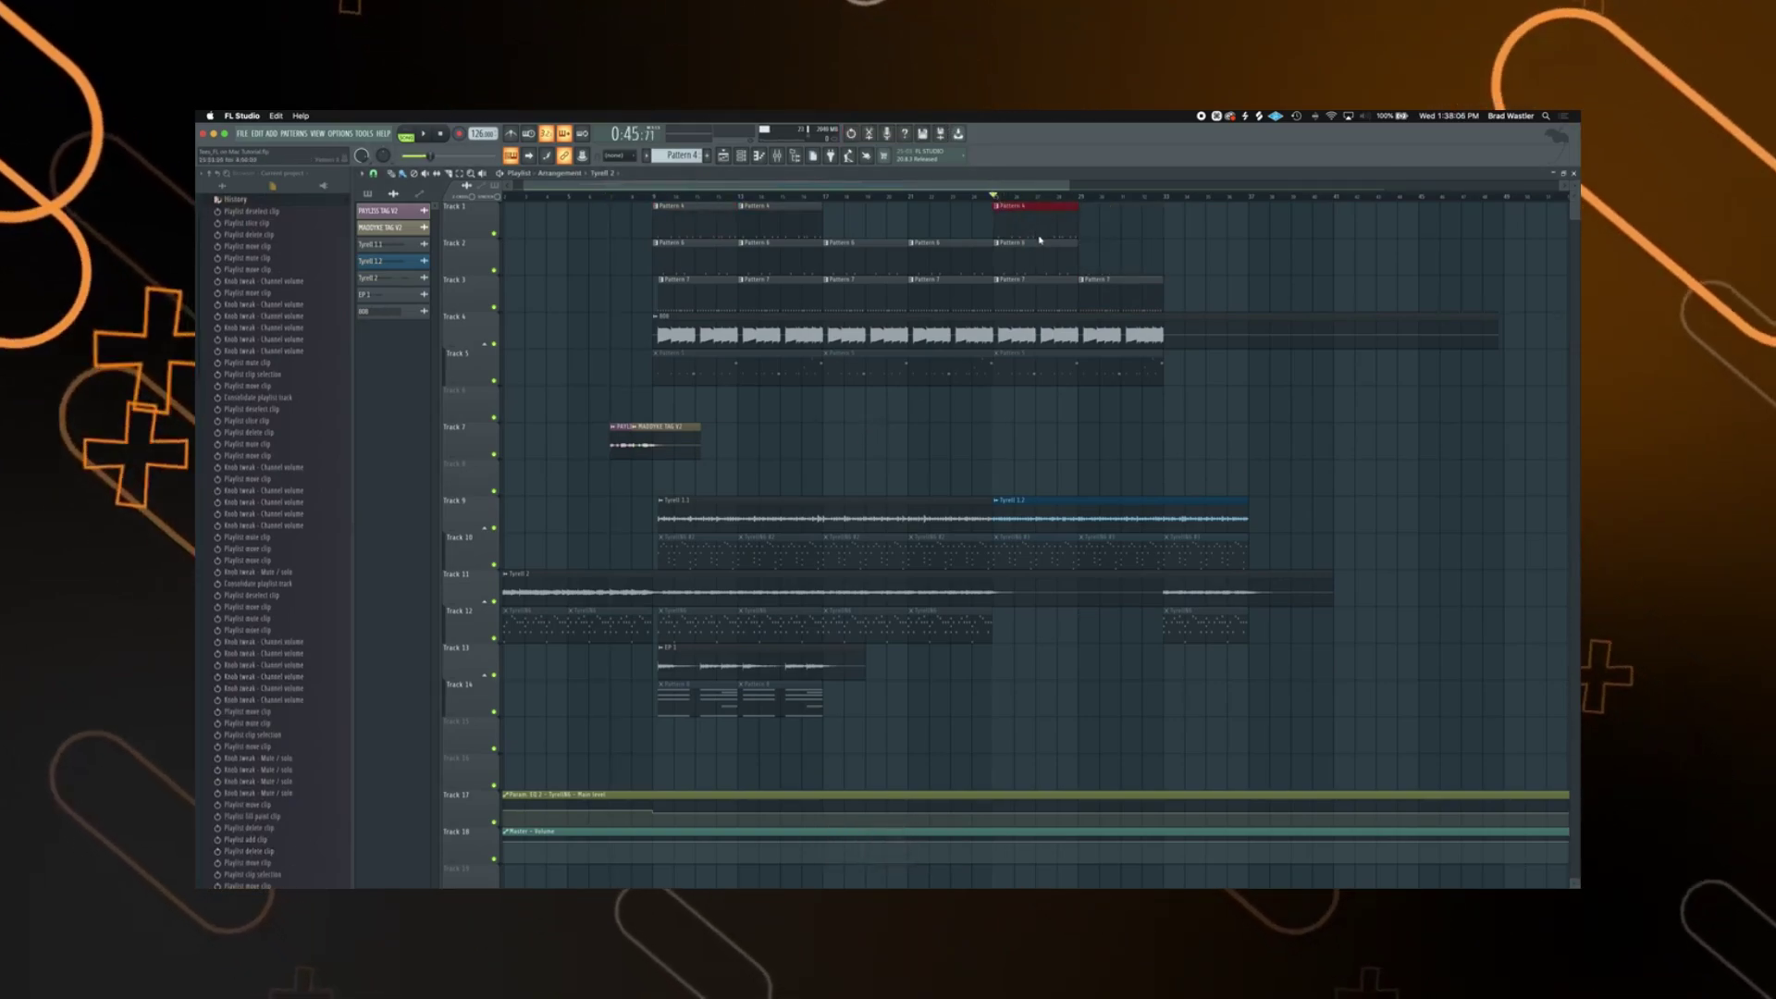
{"action": "key", "text": "super+c"}
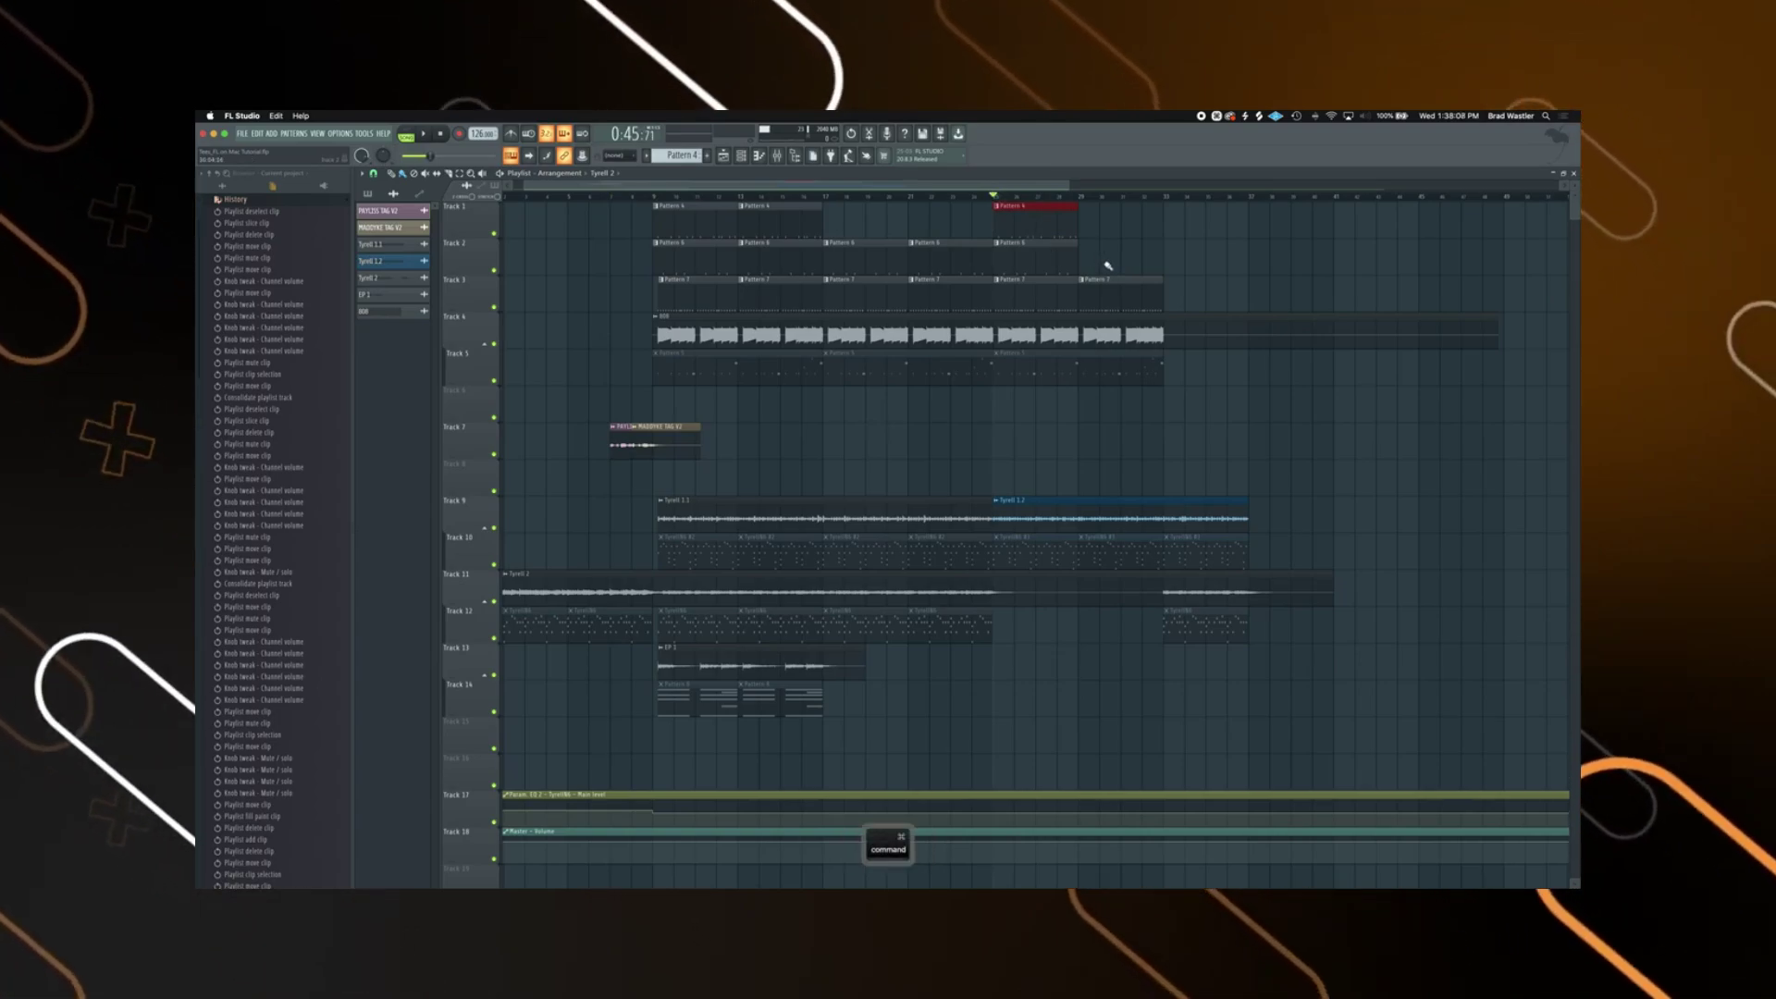